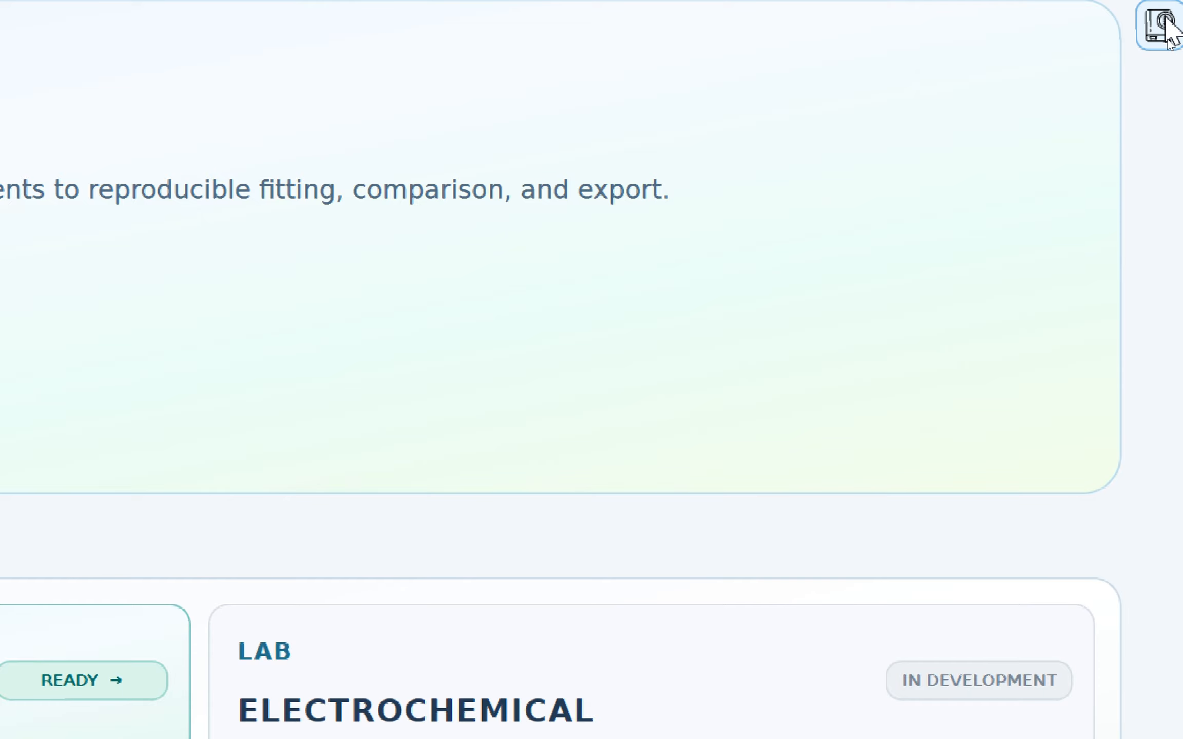
Step: Look through the parameter dictionary and check whether the Lab Electrochemical module is available
click(1161, 25)
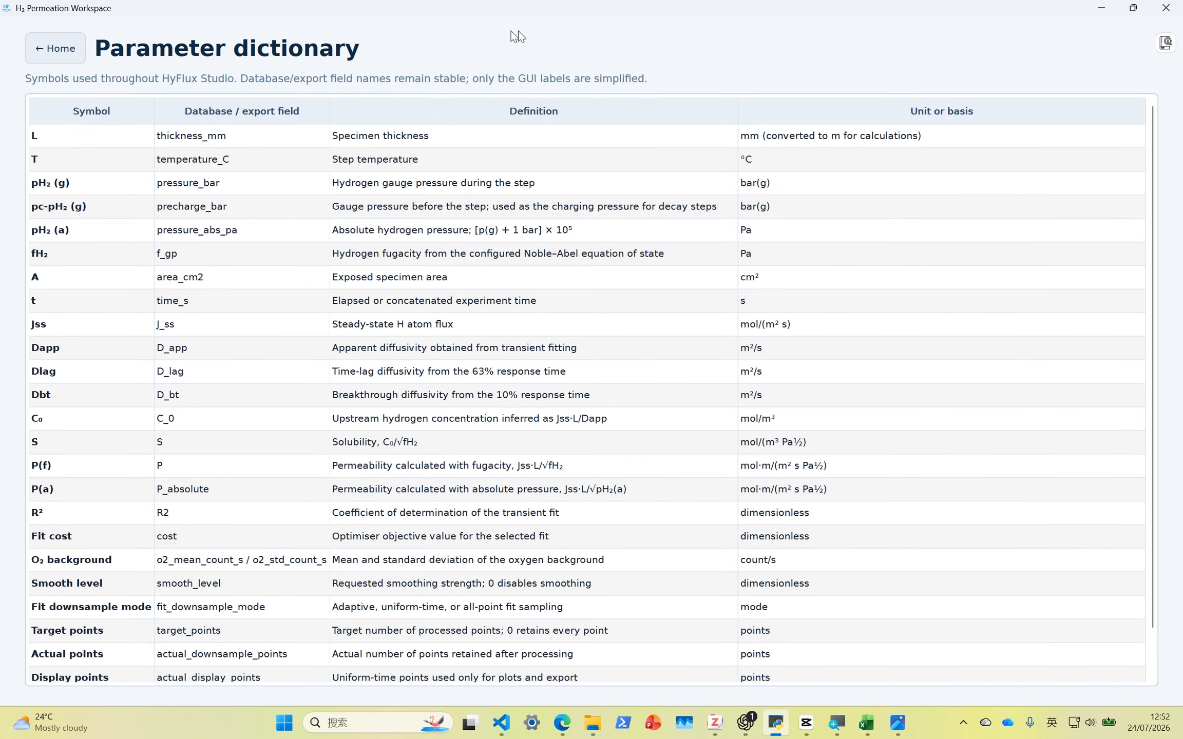
click(81, 60)
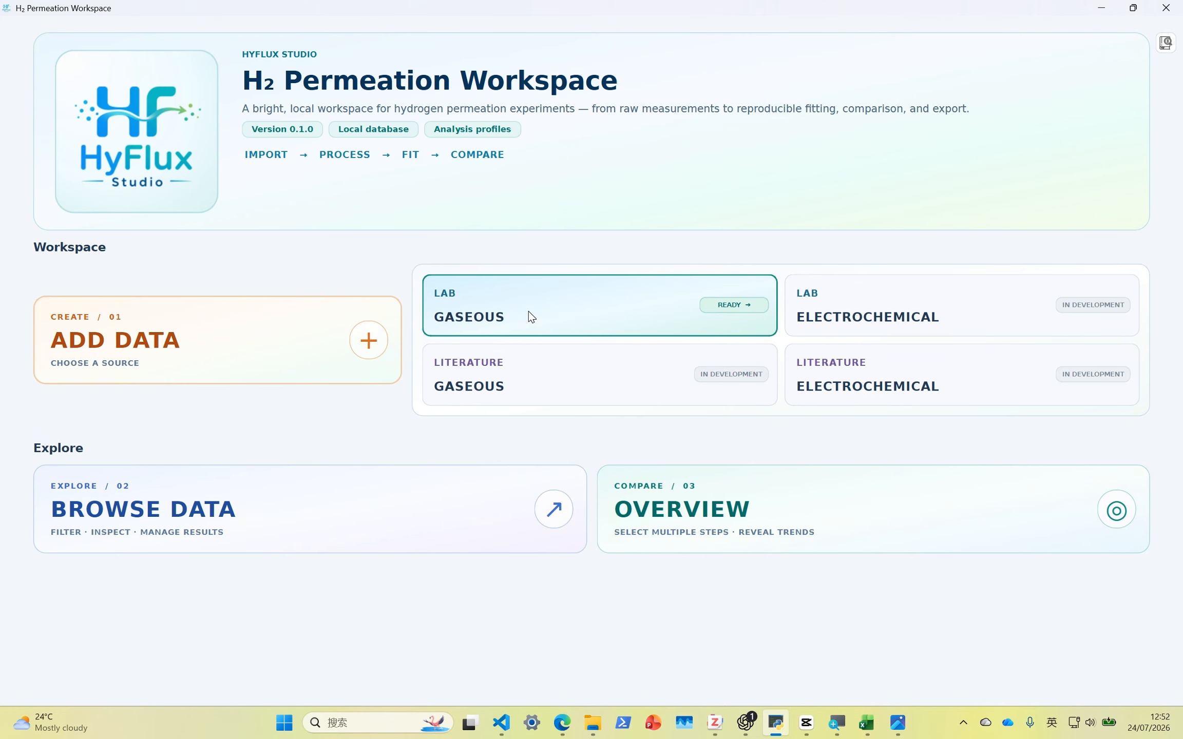
click(912, 319)
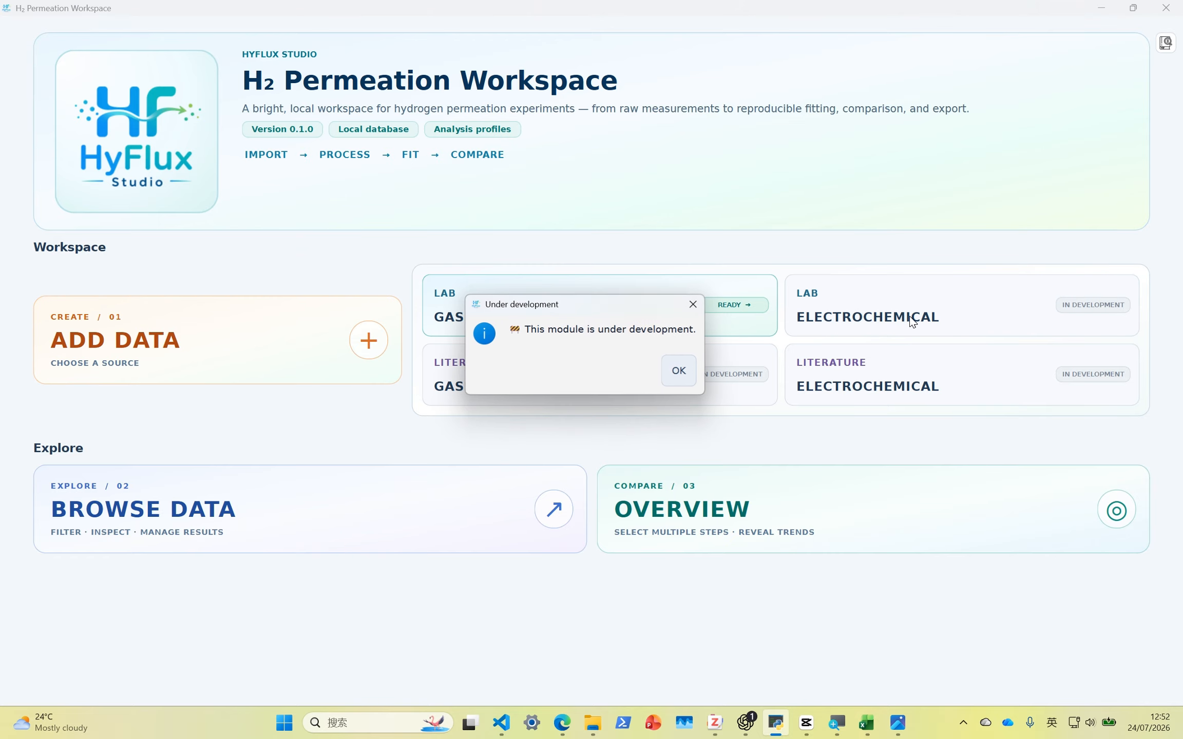
click(676, 377)
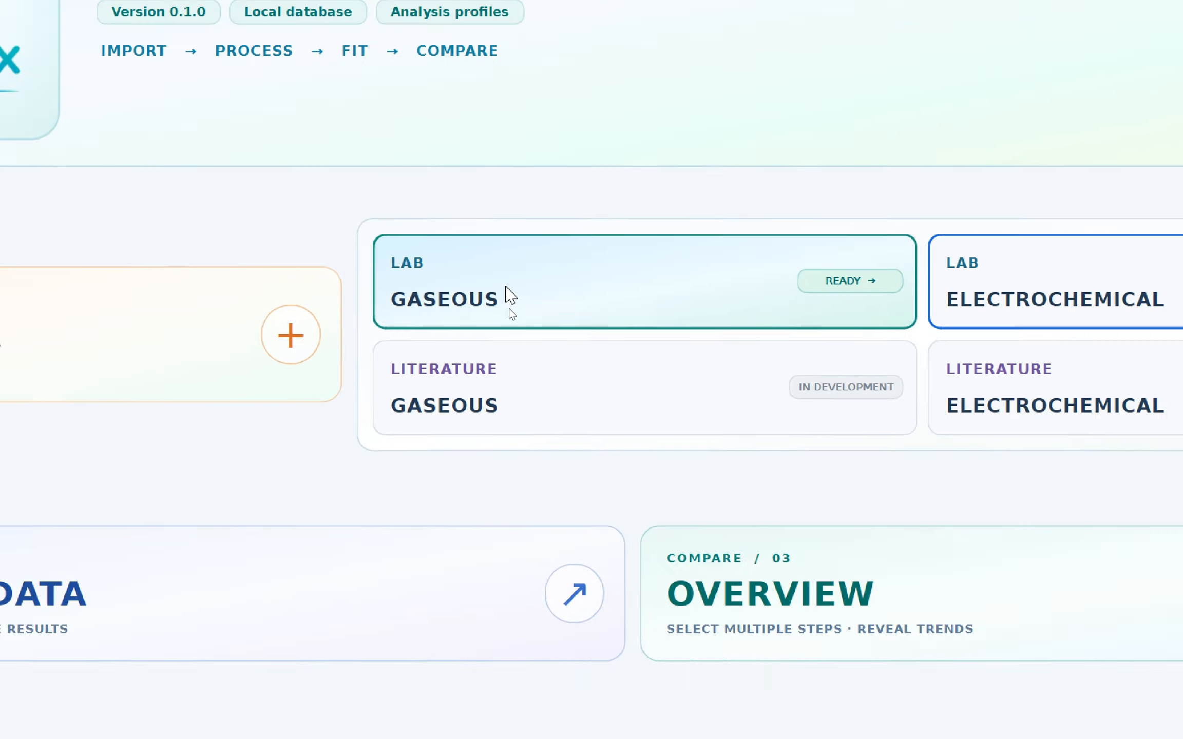
Step: Open the Lab Gaseous data form and review its sample details, test details and step schedule
click(506, 290)
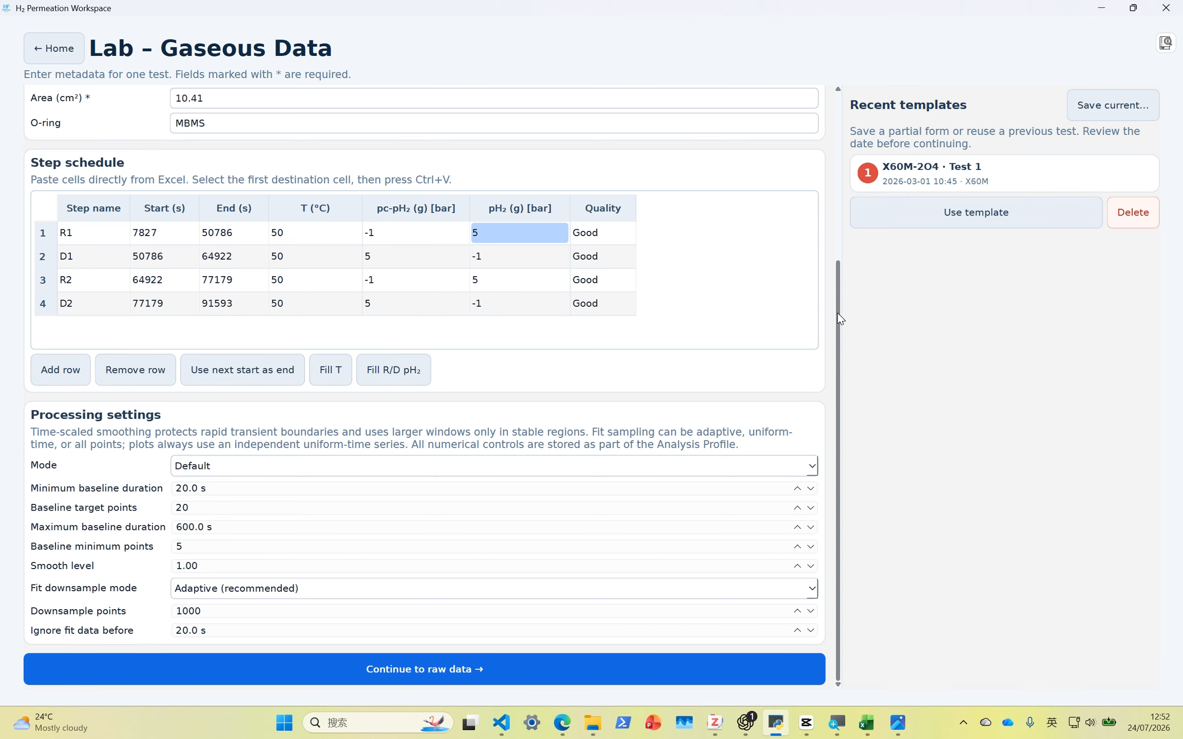
drag(837, 313, 842, 138)
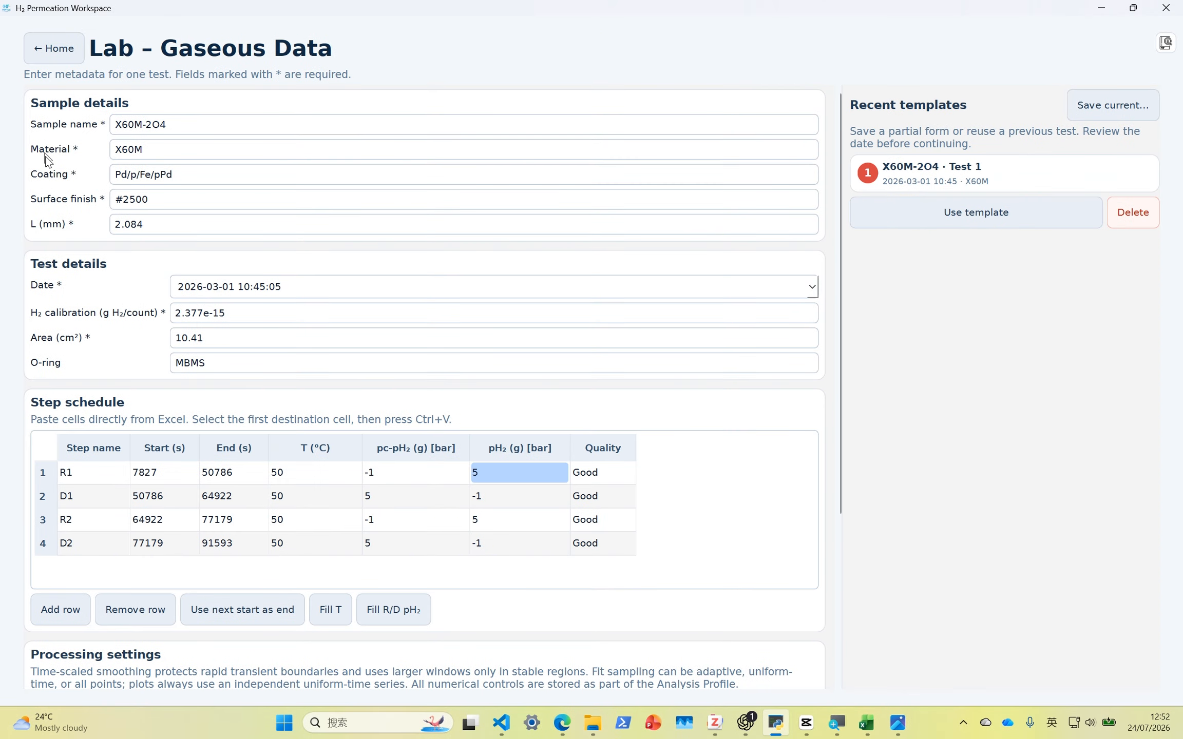
click(306, 476)
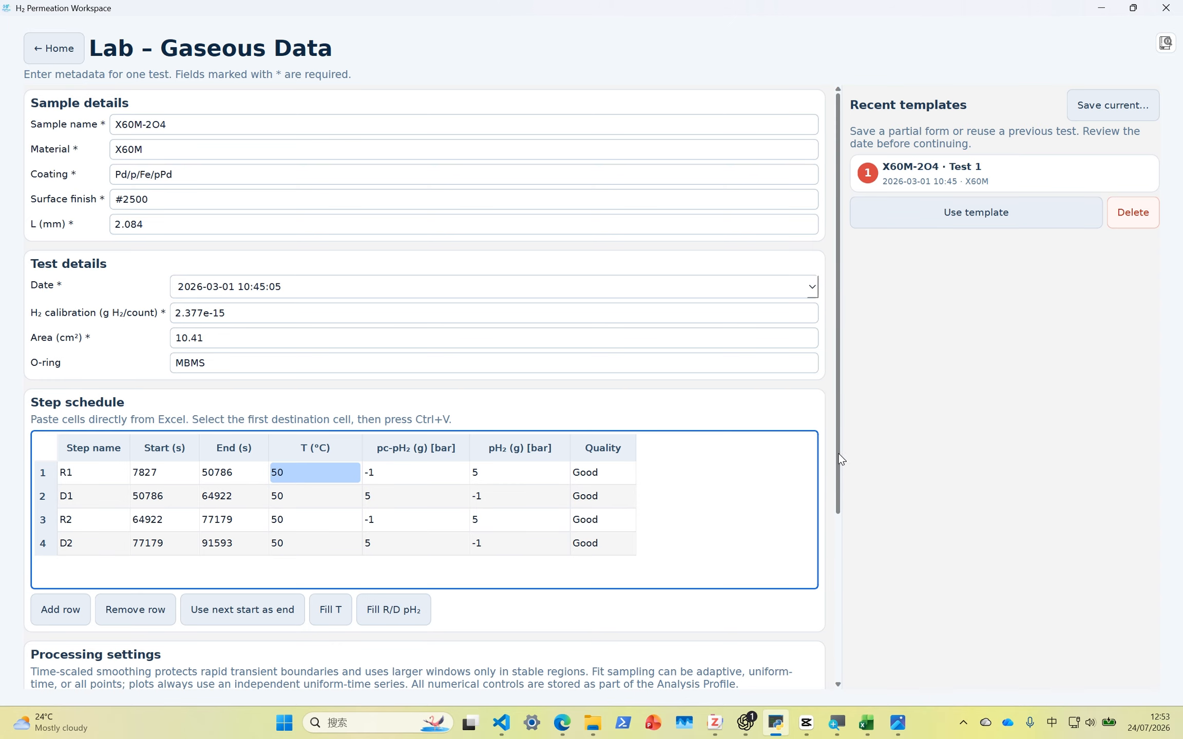
Step: Save the current form as an input template named X60M-2O4
drag(838, 460, 836, 518)
click(1124, 105)
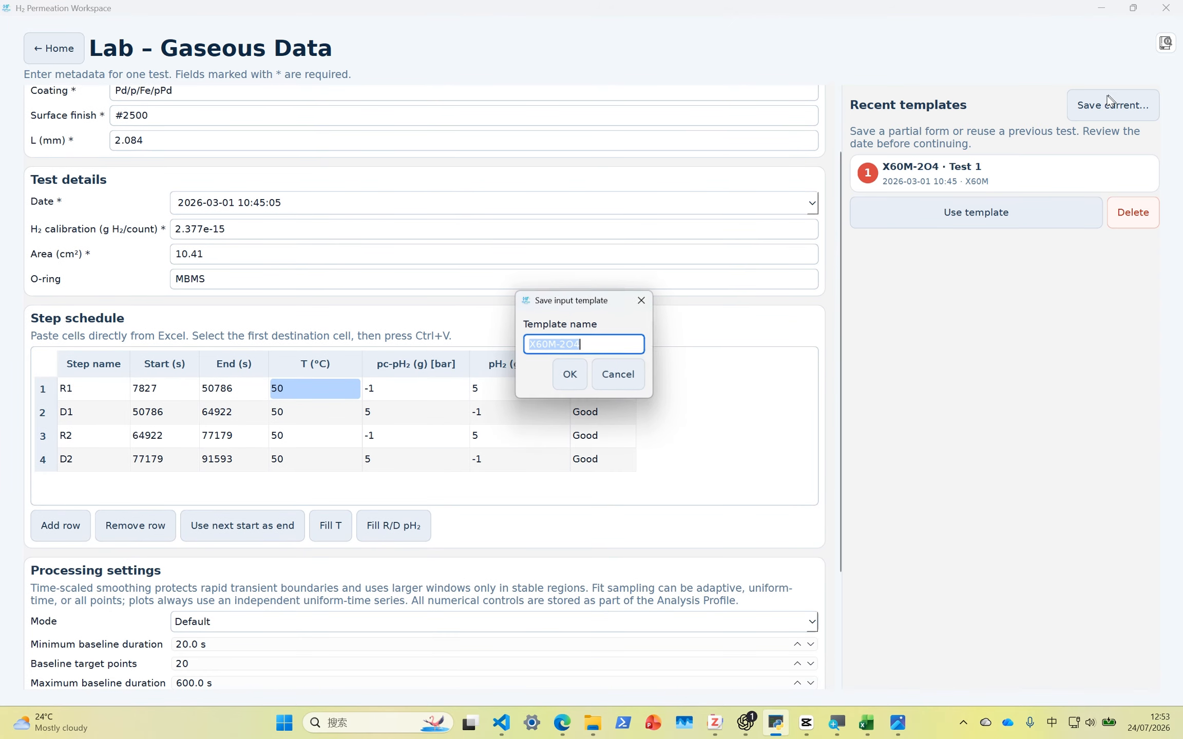
click(557, 379)
Step: Continue to the raw data selection, view the Manual Import table and return to MS Excel as input source
scroll(832, 359, down, 5)
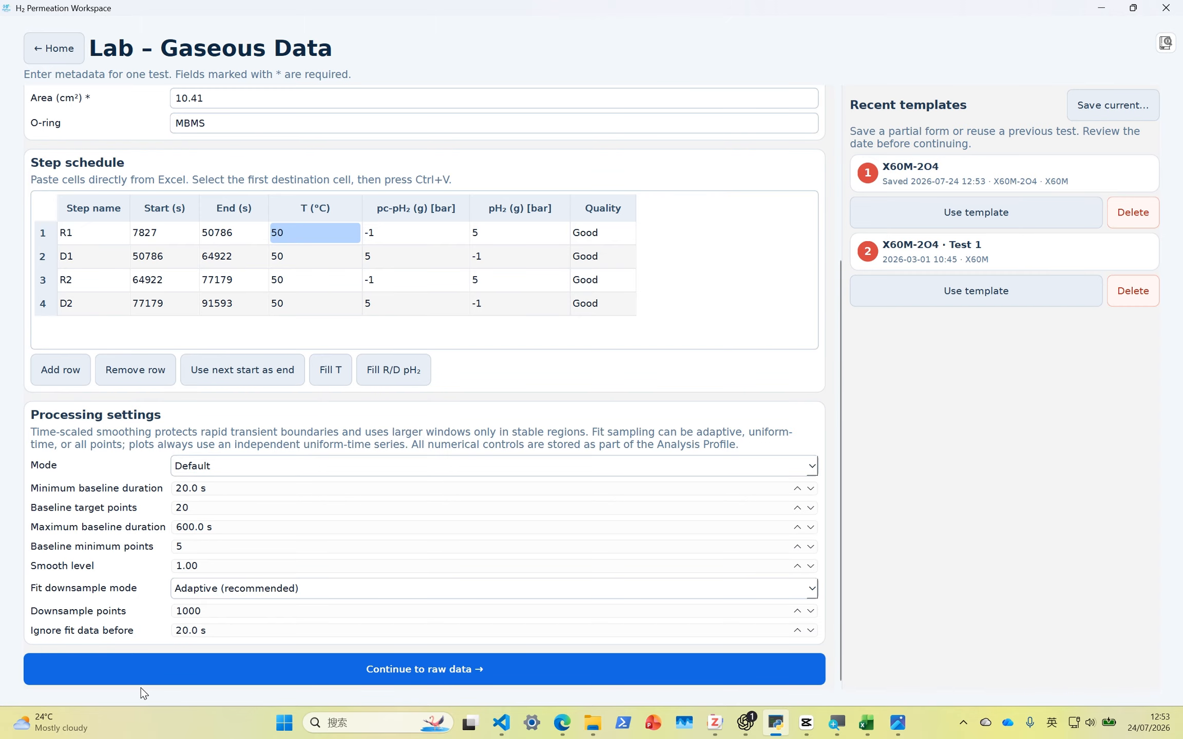
click(195, 669)
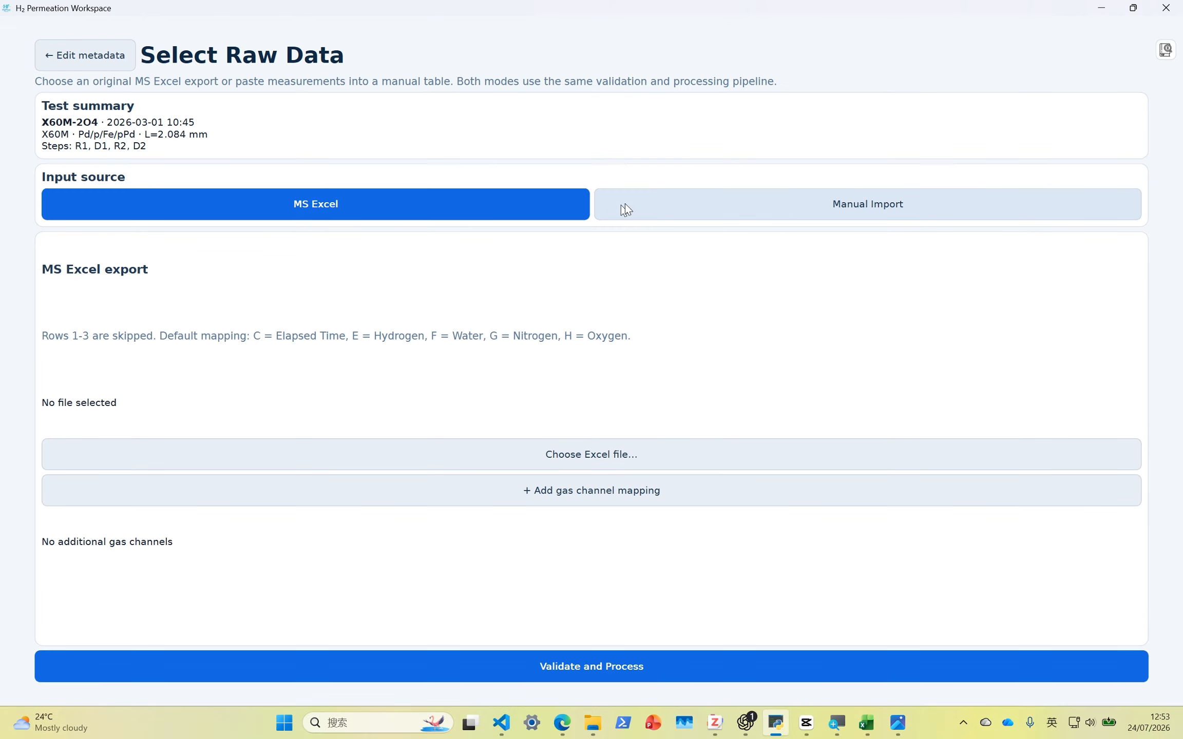
click(856, 211)
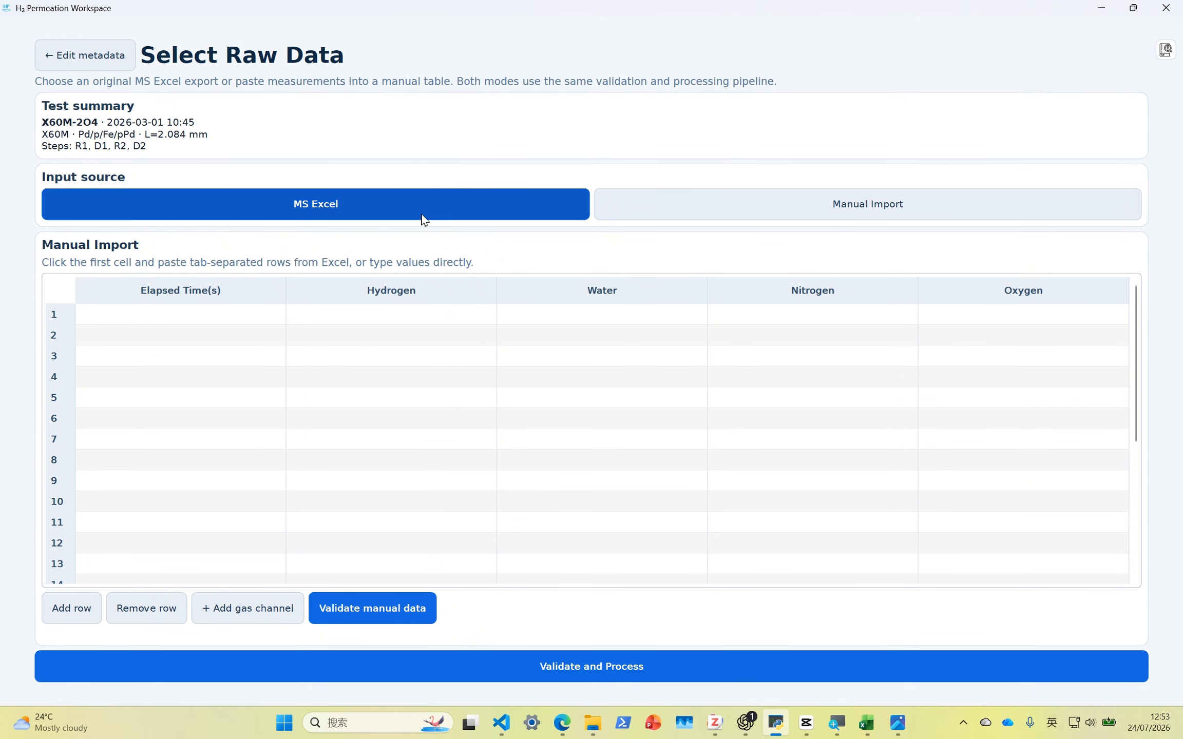
click(423, 220)
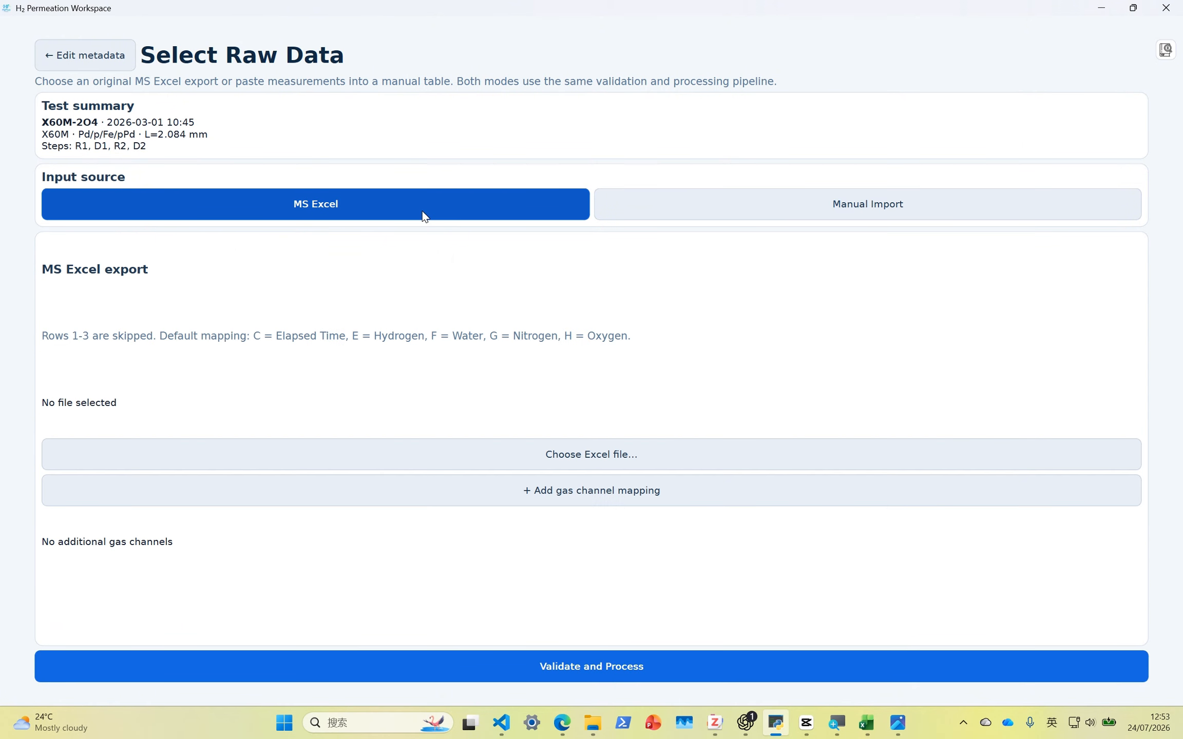
click(474, 449)
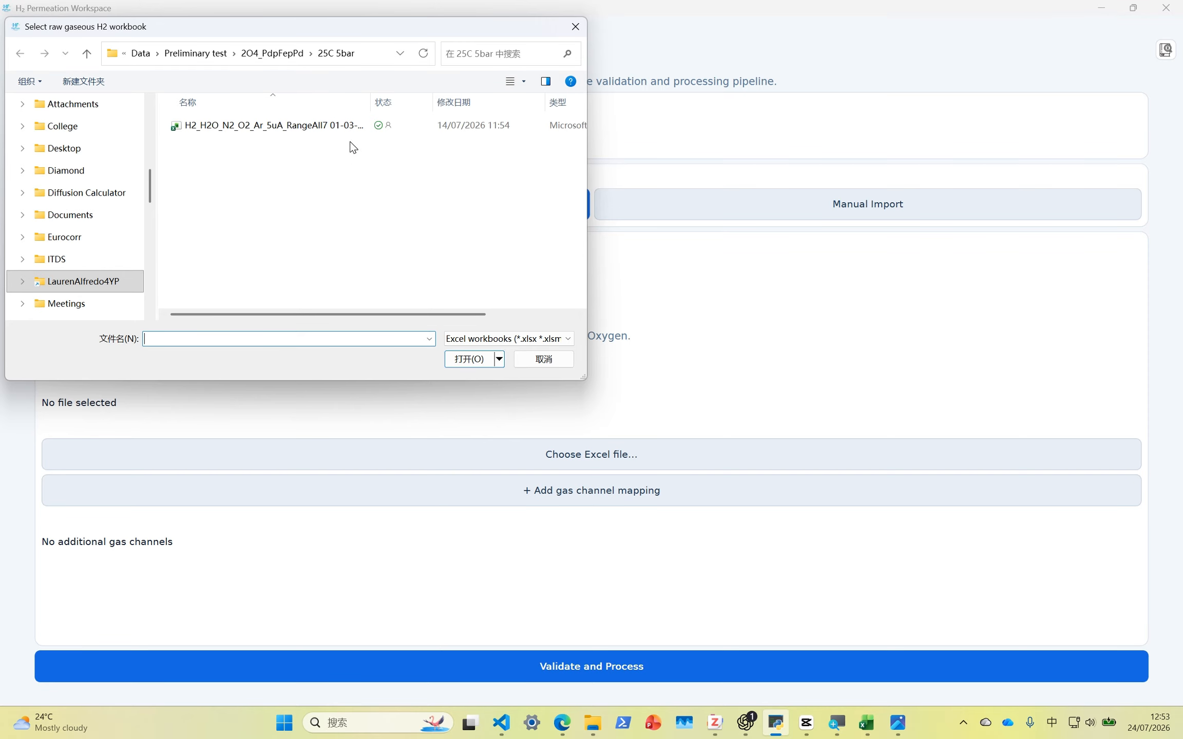
click(338, 125)
click(272, 53)
click(244, 154)
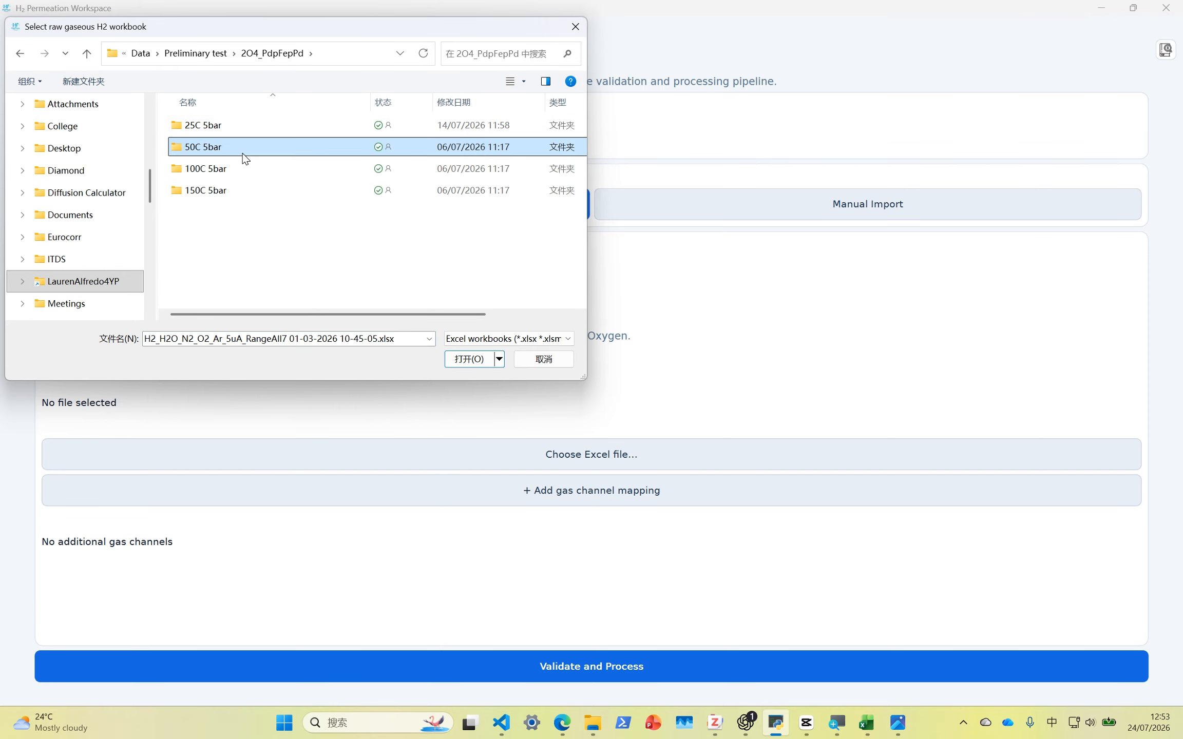
double_click(243, 154)
click(290, 128)
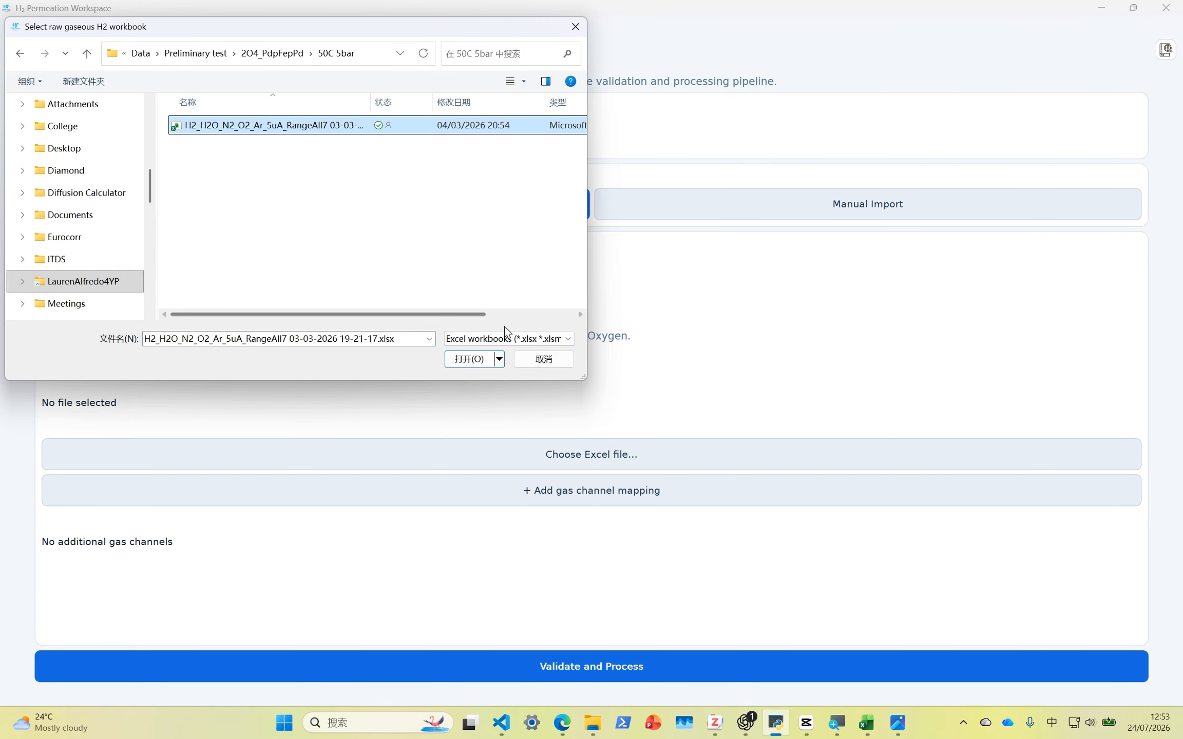
click(475, 359)
click(705, 368)
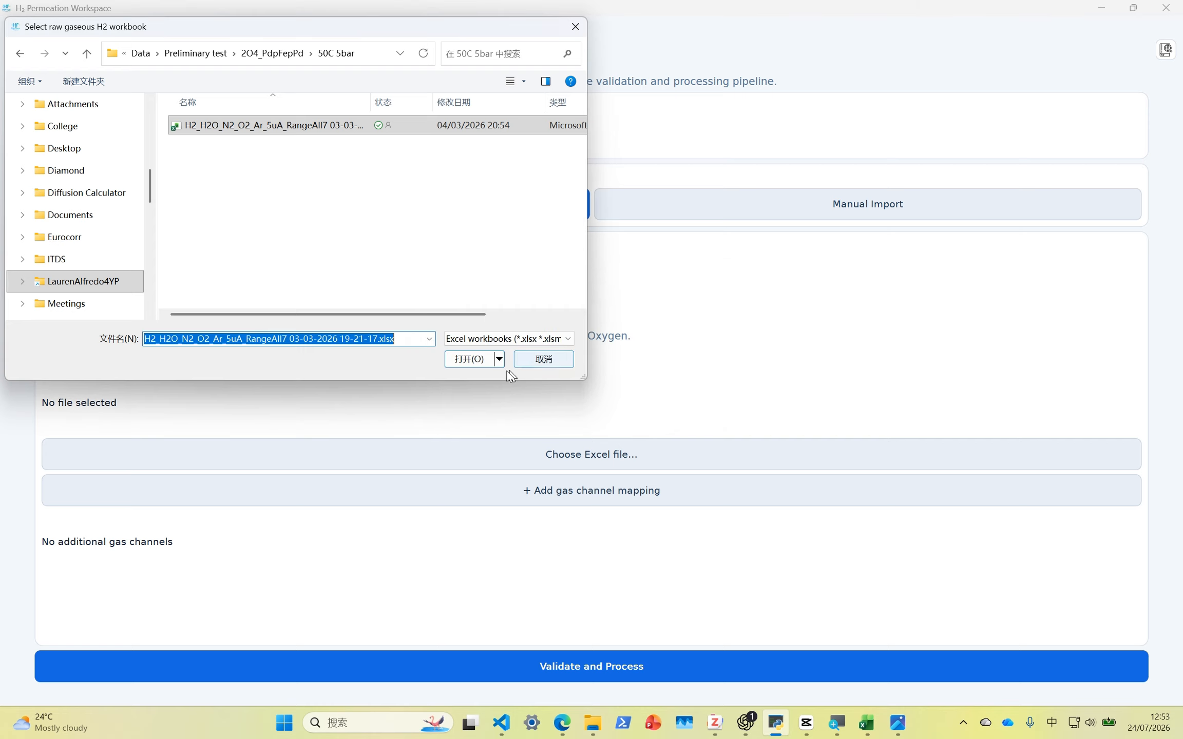
Step: Close the H2_H2O_N2_O2 workbook that is open in Excel, then load and process the selected raw data file
click(866, 722)
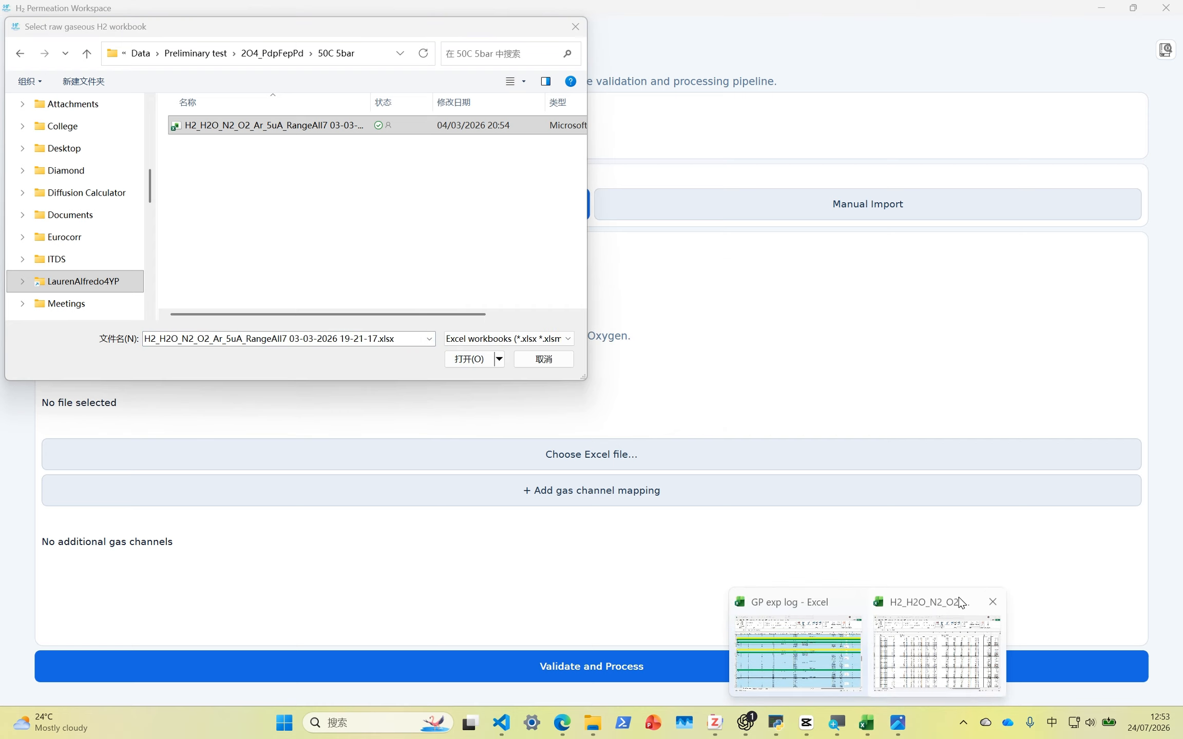
click(992, 601)
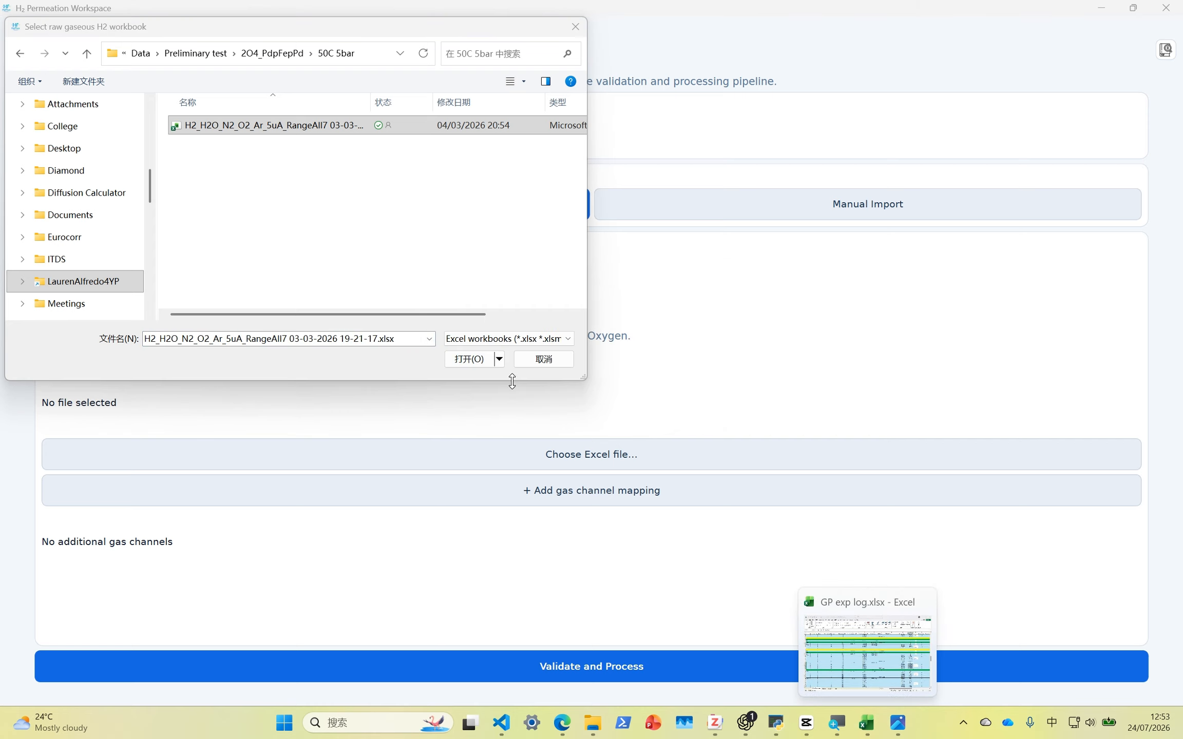
click(467, 359)
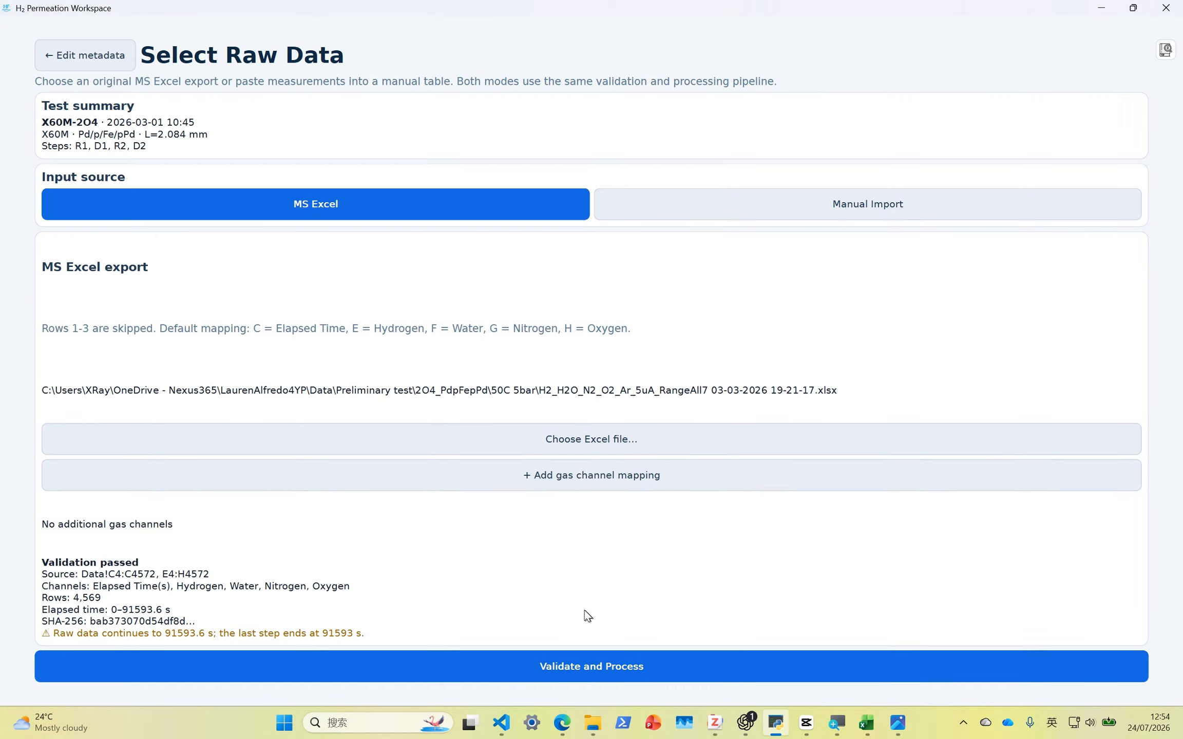
click(530, 674)
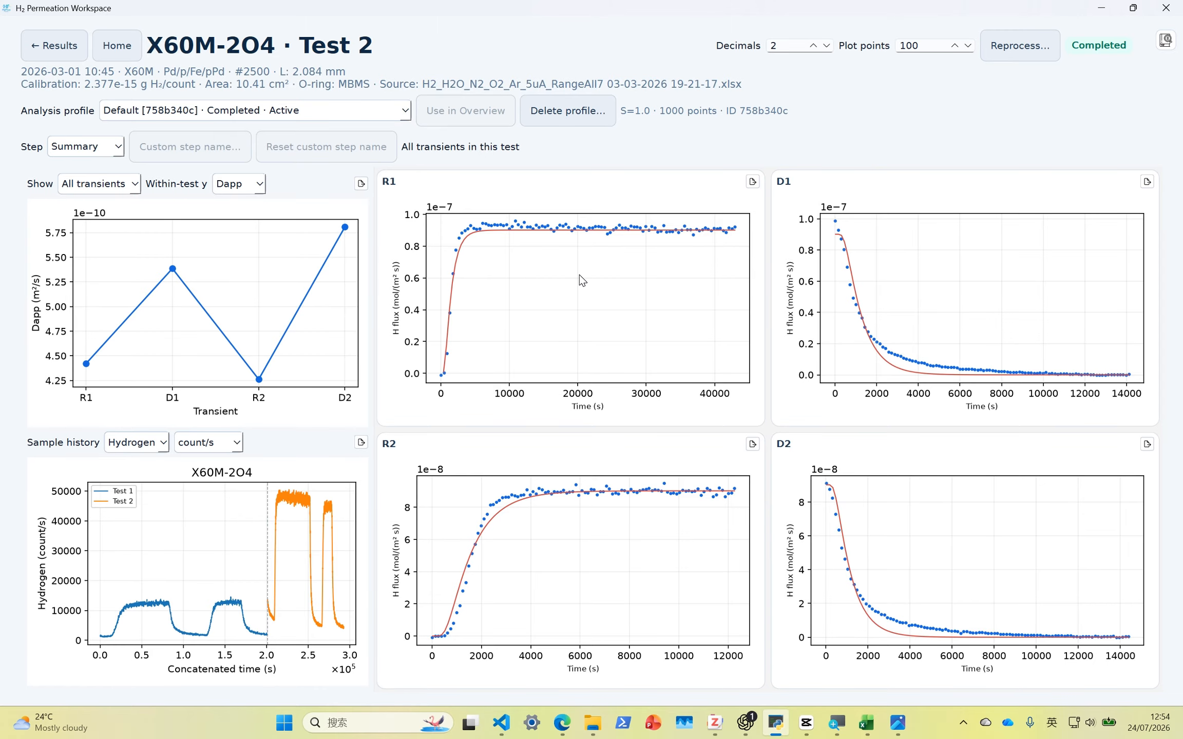
Step: View the R1 step results and cycle the diffusivity card through its alternatives back to Dapp
click(121, 184)
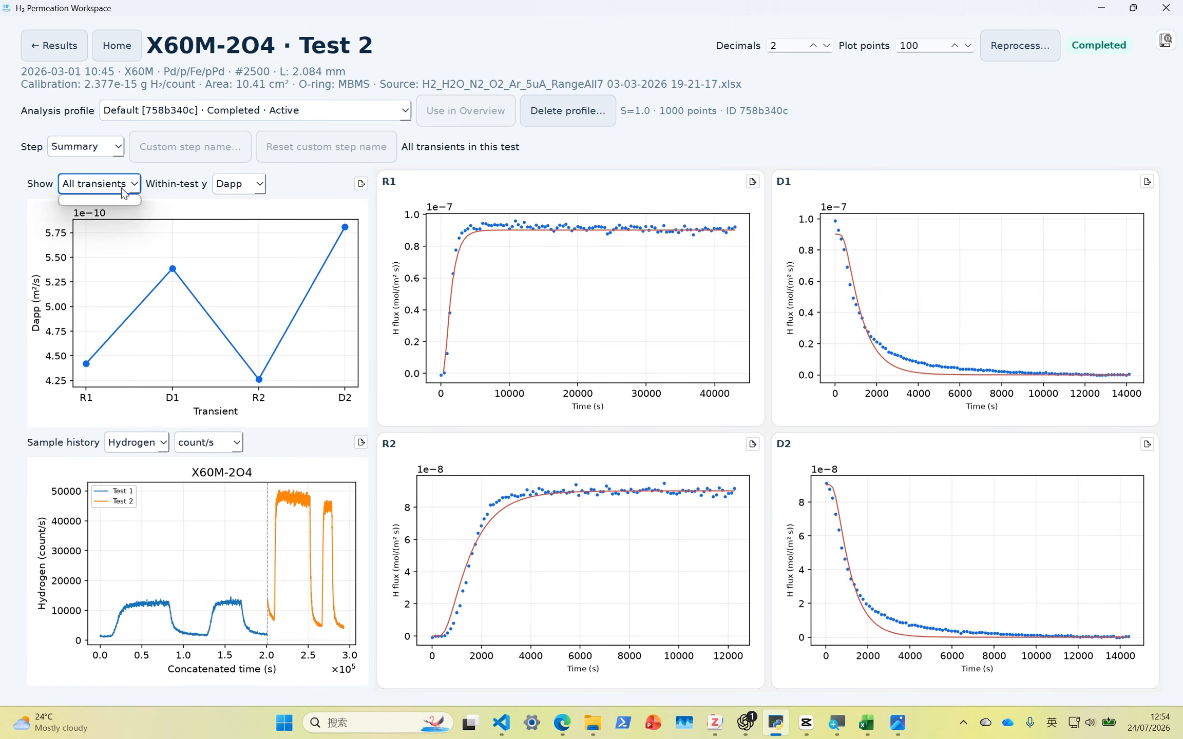
click(102, 141)
click(87, 189)
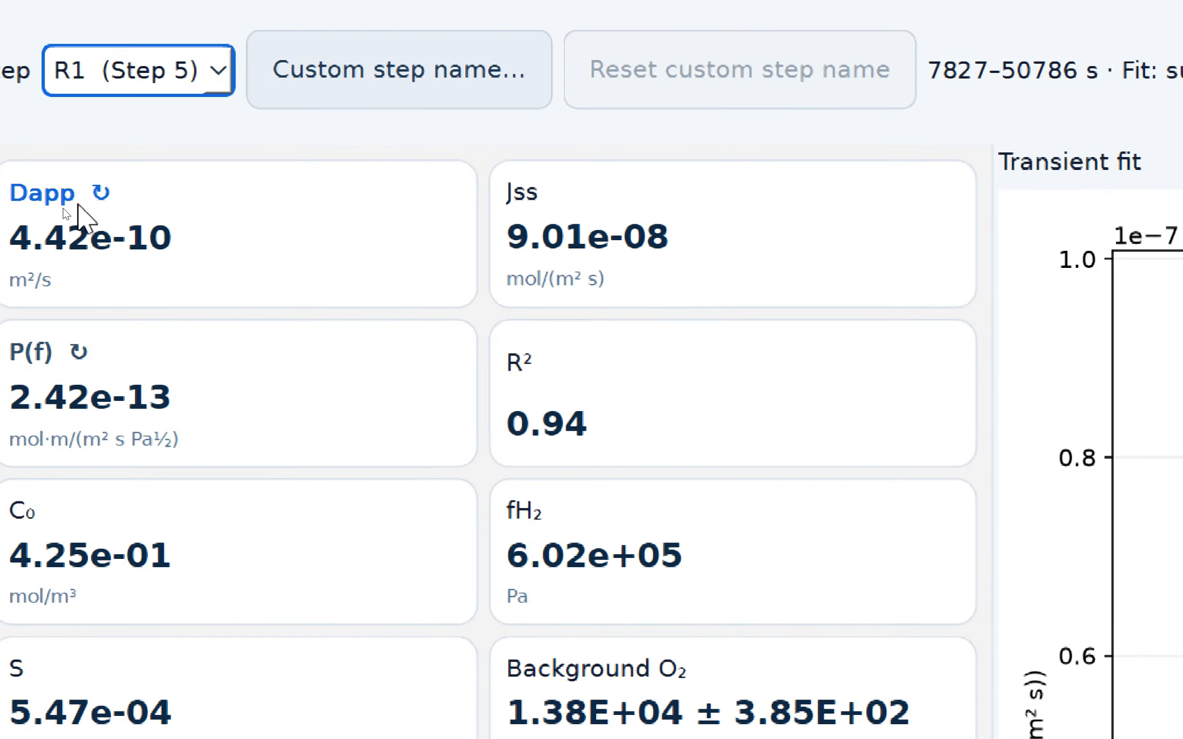
click(71, 206)
click(91, 203)
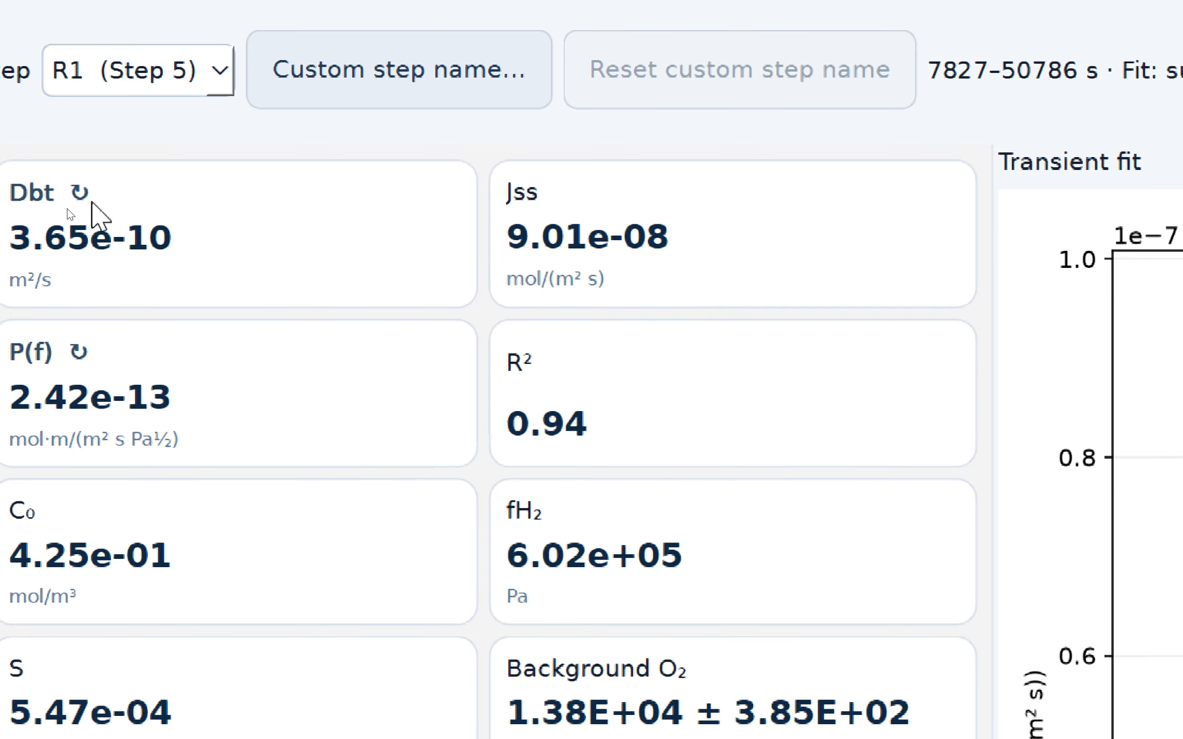
click(92, 203)
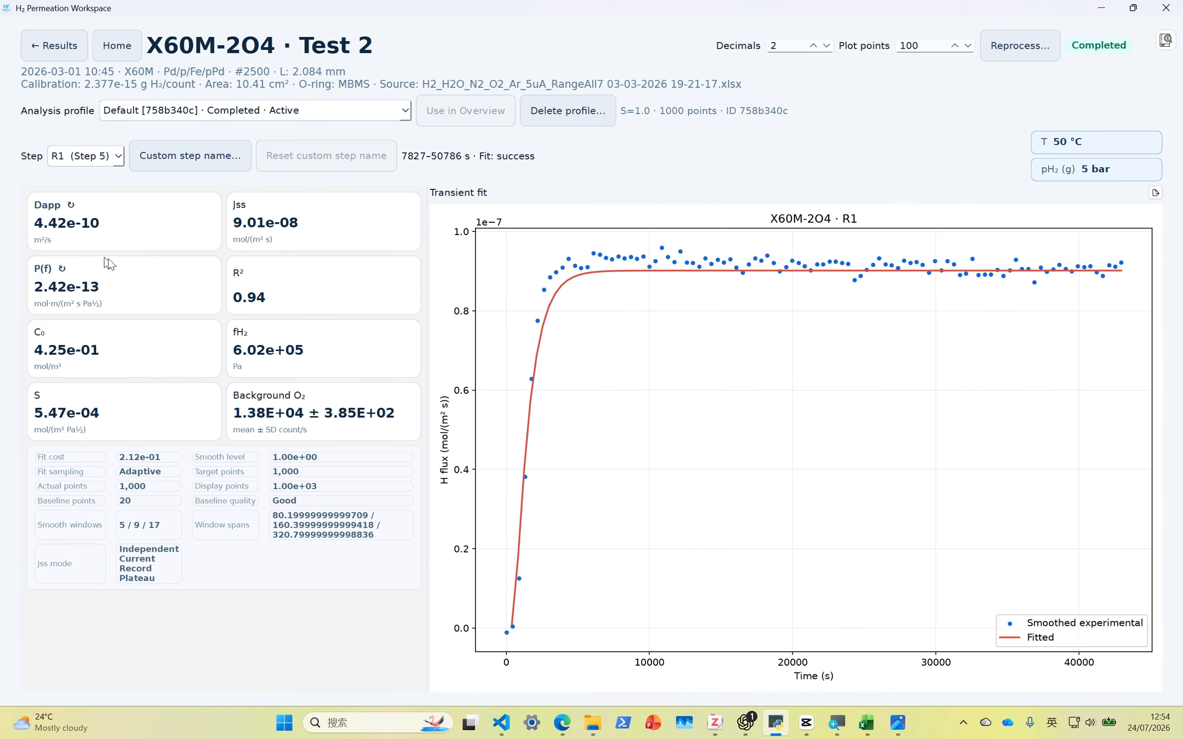
Step: Set the number of plot points to 1000
click(924, 45)
text(0)
key(Return)
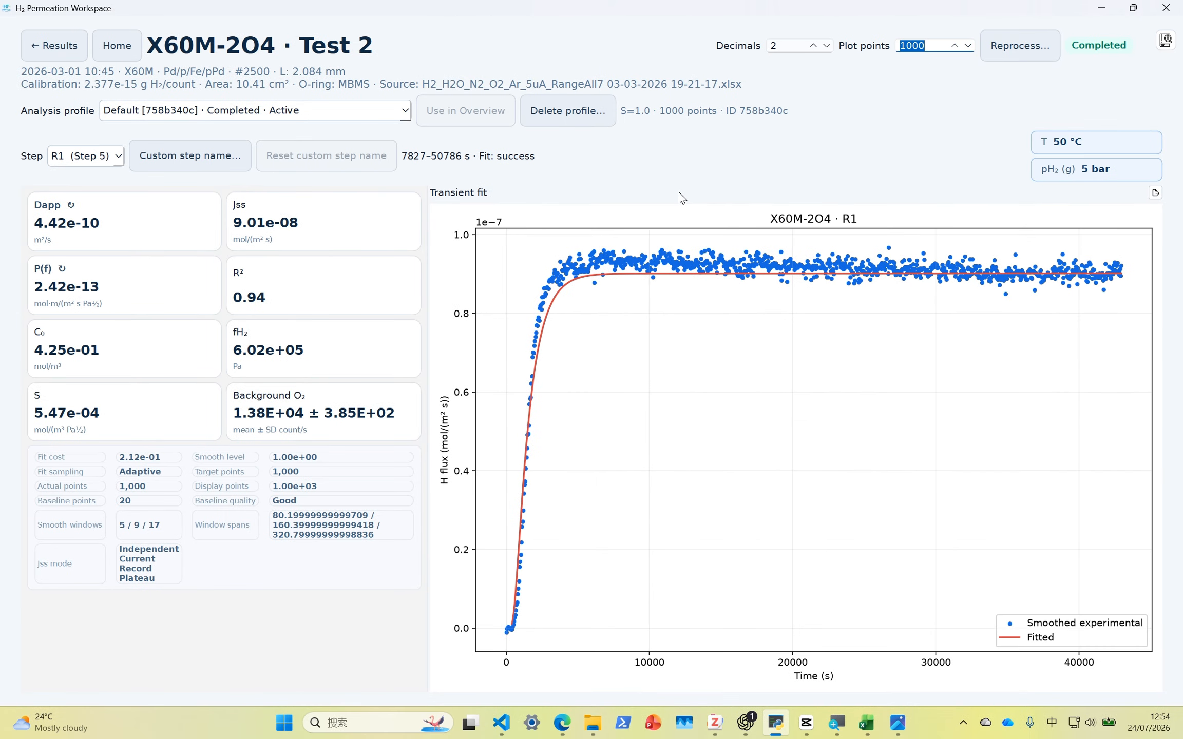
Step: Reprocess the test with the preset analysis settings and check the available analysis profiles
click(1000, 53)
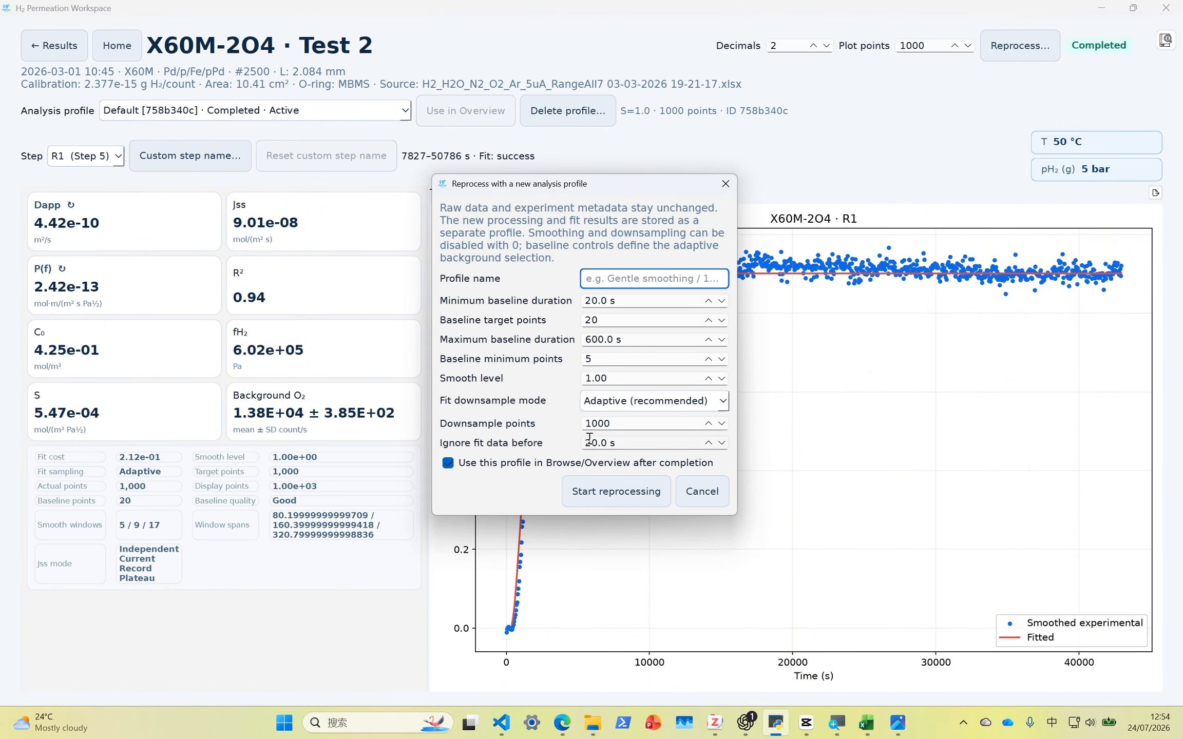
click(605, 492)
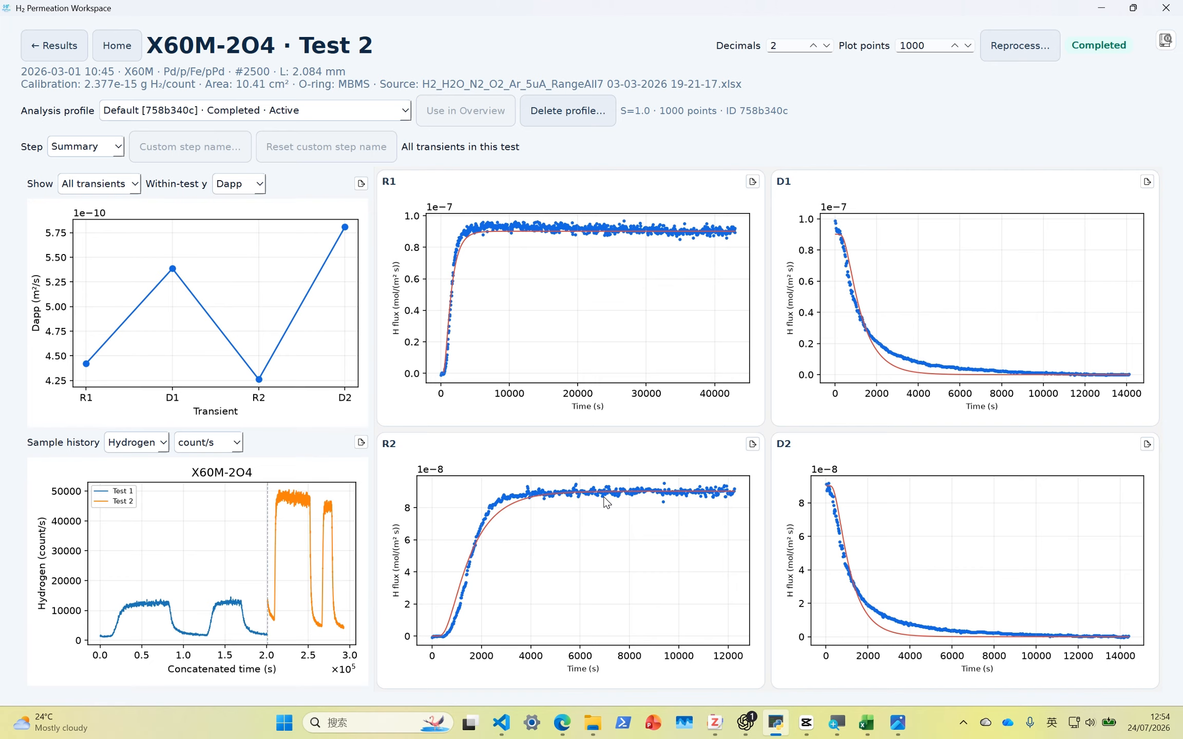
click(348, 119)
click(359, 120)
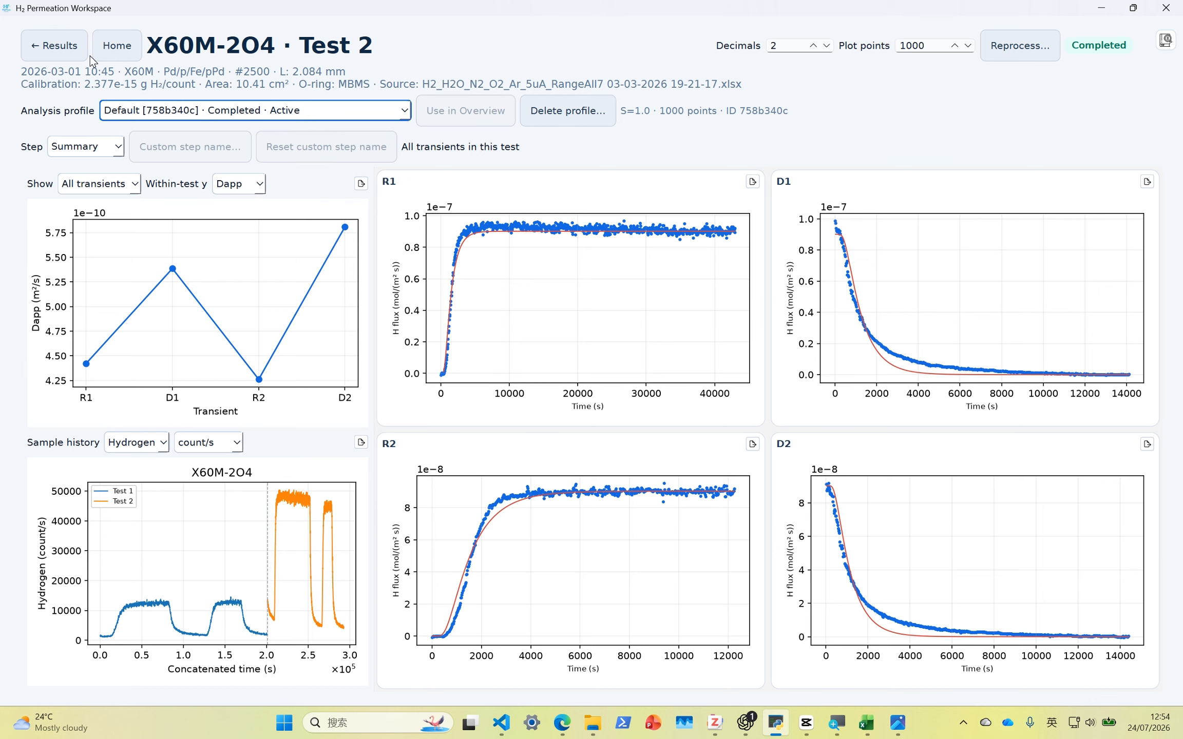
Step: Browse the stored results, select the Test 2 entry of X60M-2O4 and return to the home page
click(109, 54)
click(579, 521)
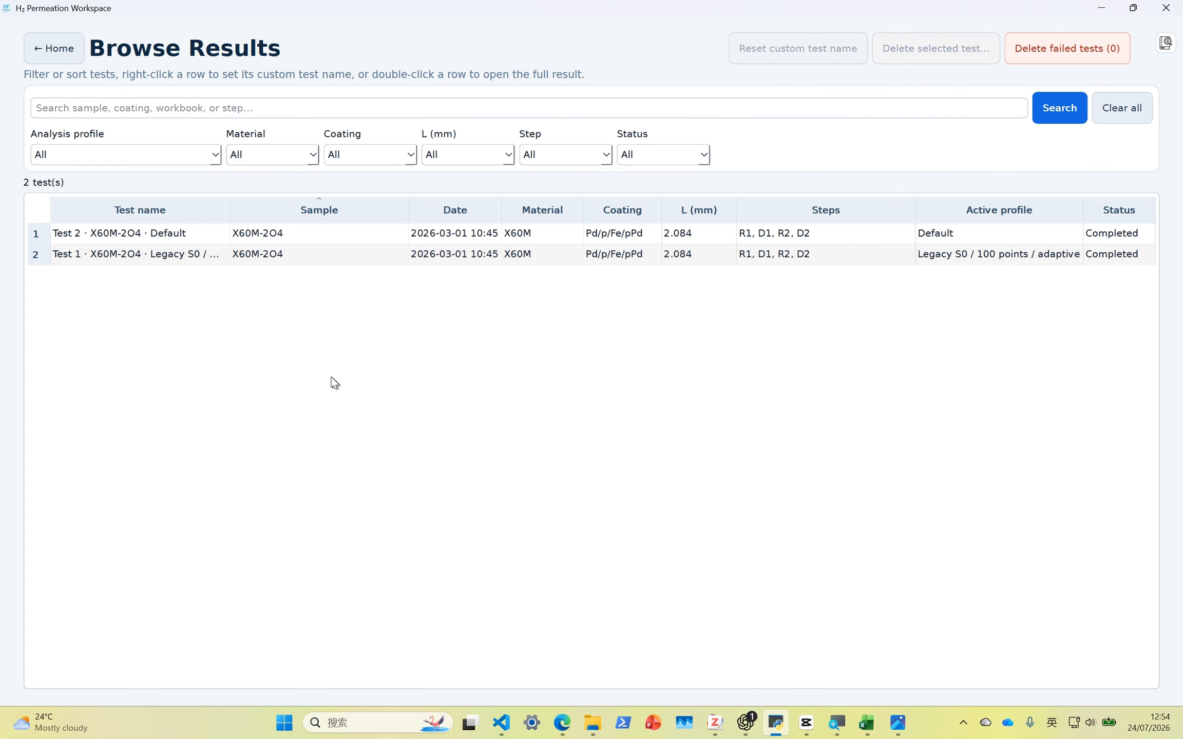
click(338, 238)
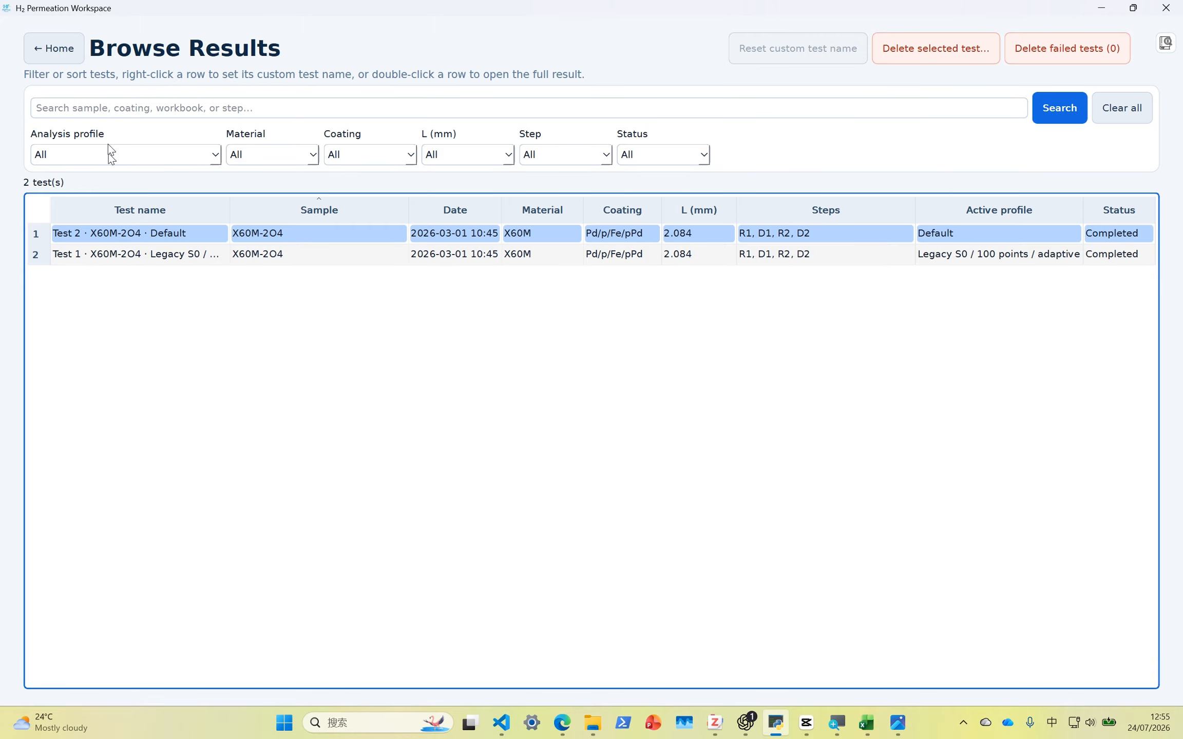
click(71, 61)
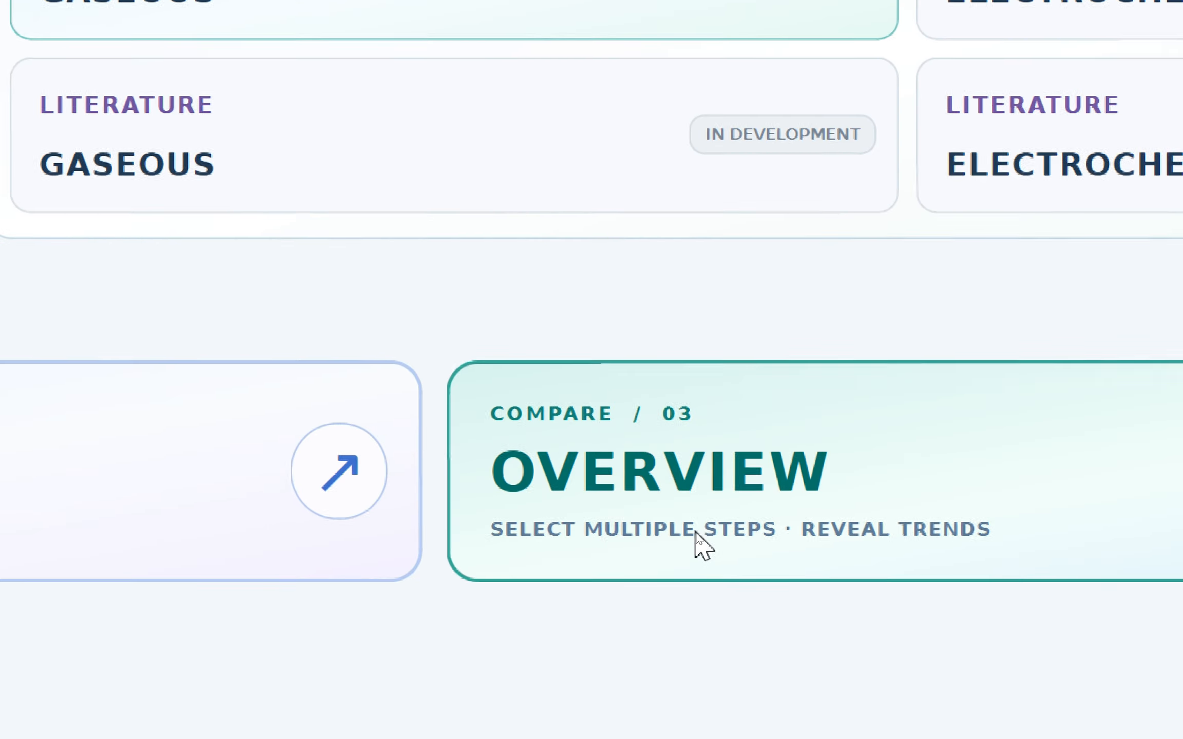
Step: Compare only Test 1 R1, Test 2 R1 and Test 2 R2 in the Overview plots
click(682, 529)
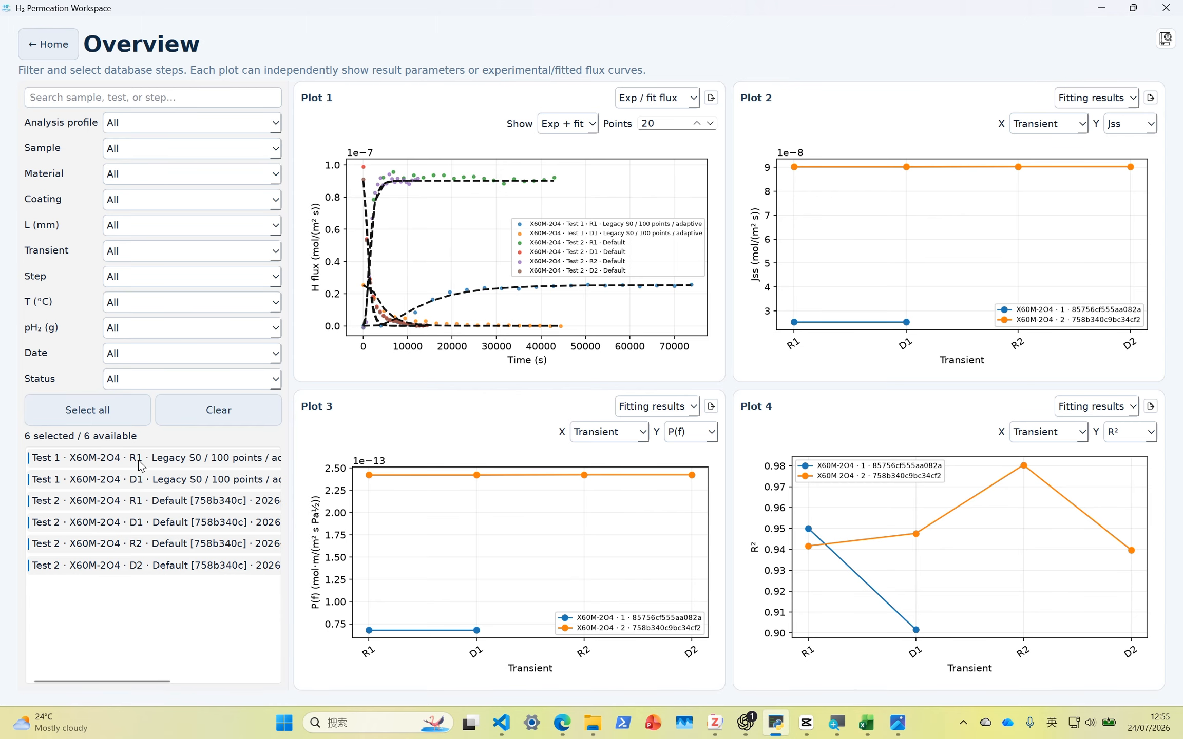
click(211, 410)
click(172, 459)
click(160, 501)
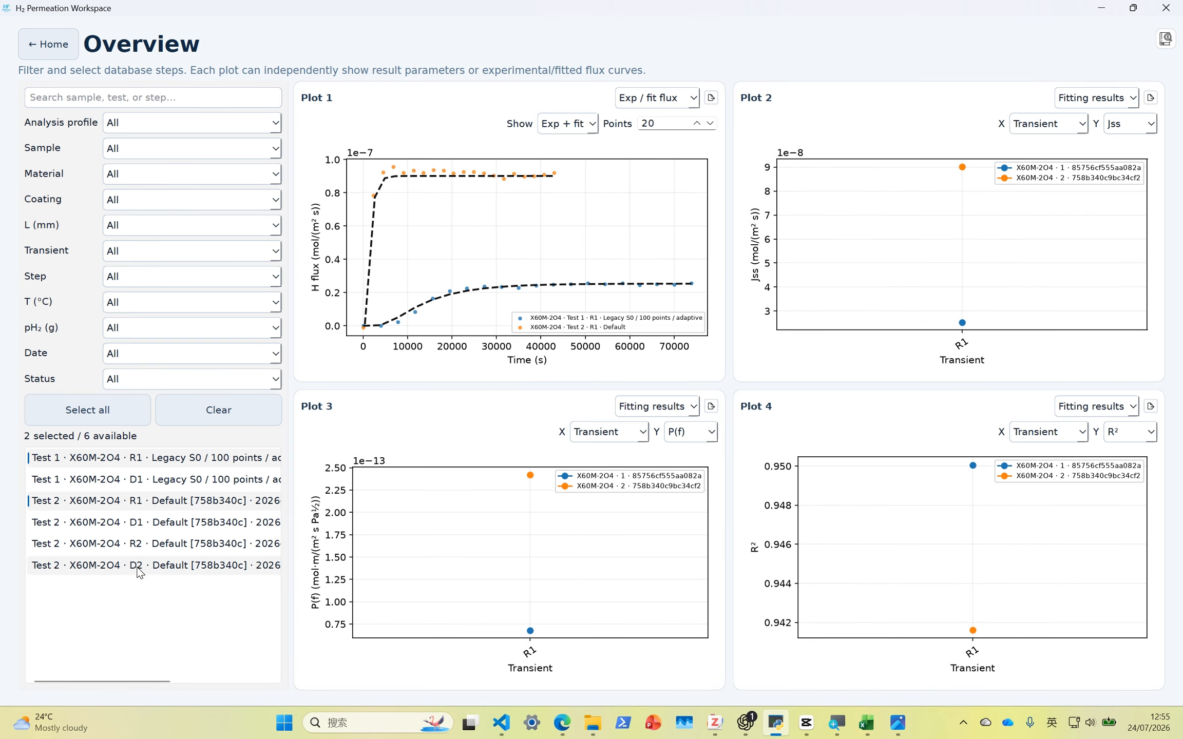
click(159, 546)
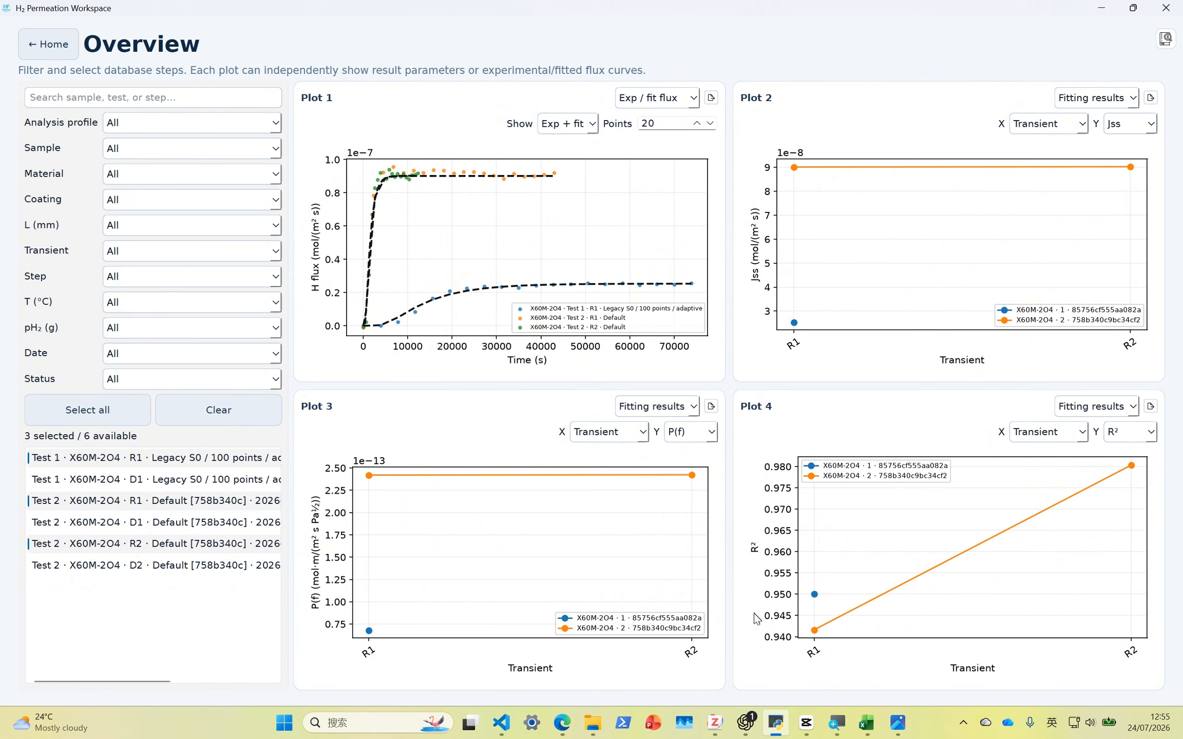
Step: Switch to the db folder in File Explorer, go to the workspace's release folder and open H2Permeation-Windows.zip
mouse_move(592, 721)
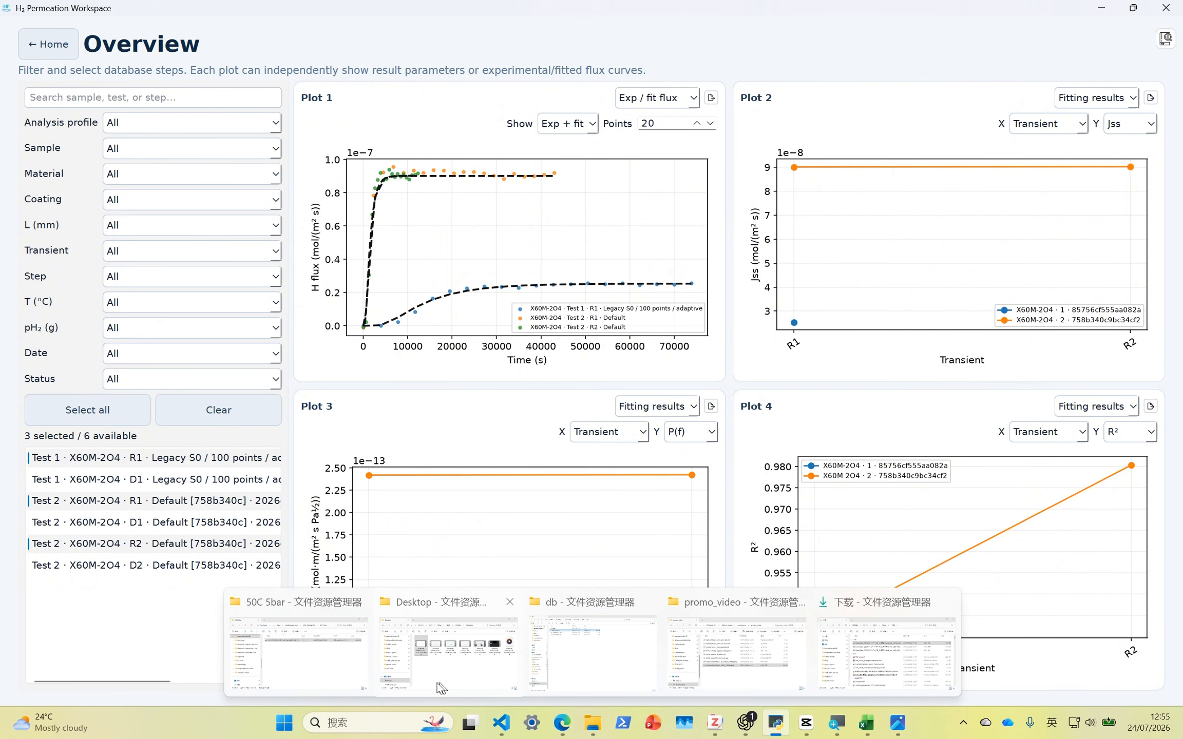
mouse_move(344, 673)
click(593, 652)
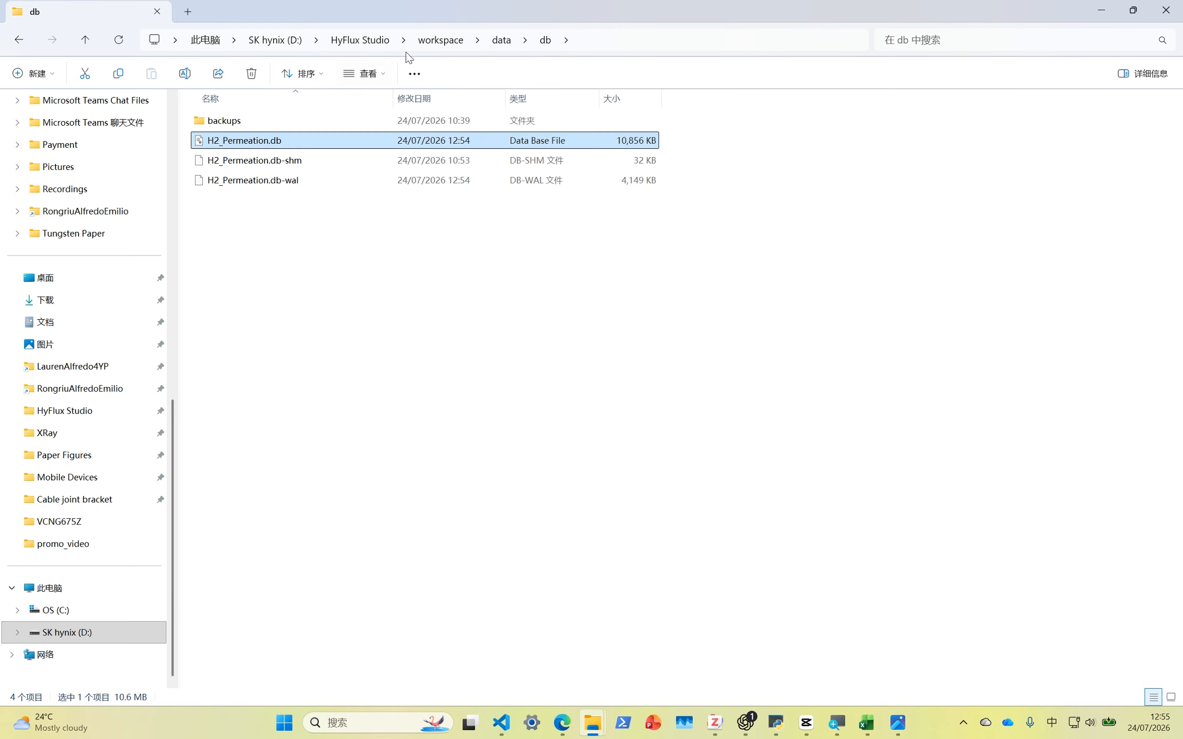
click(446, 40)
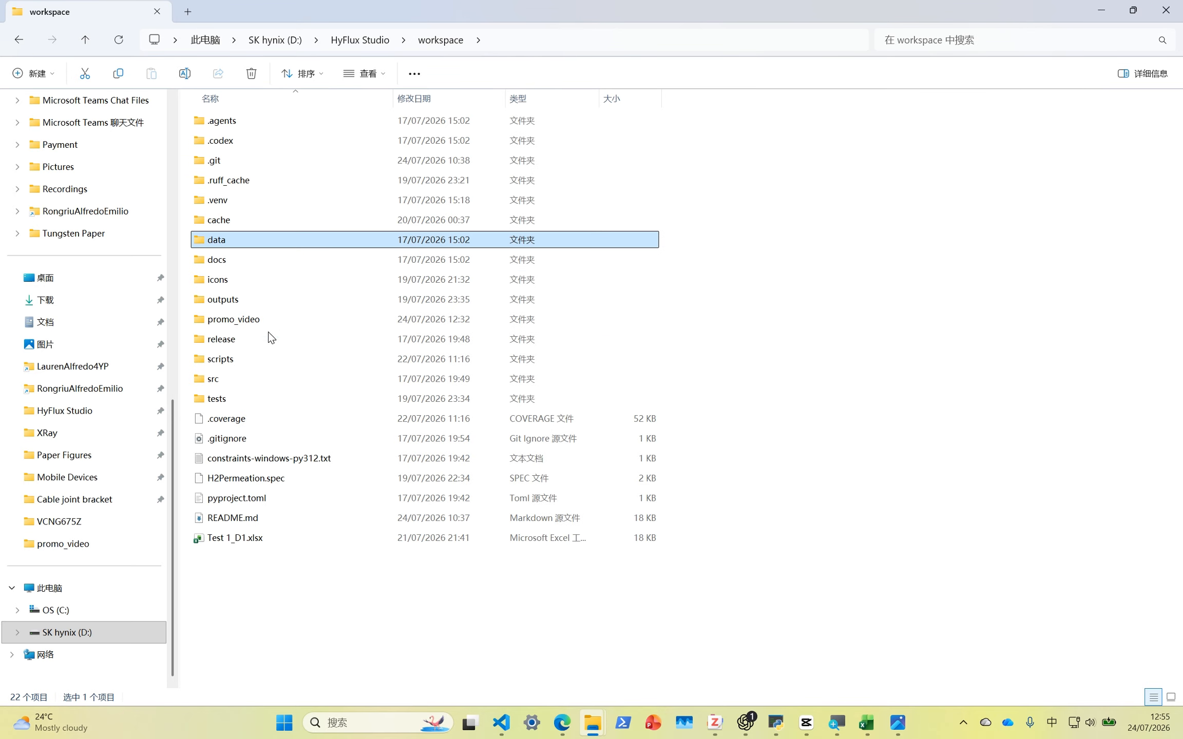
click(268, 343)
double_click(271, 347)
click(335, 126)
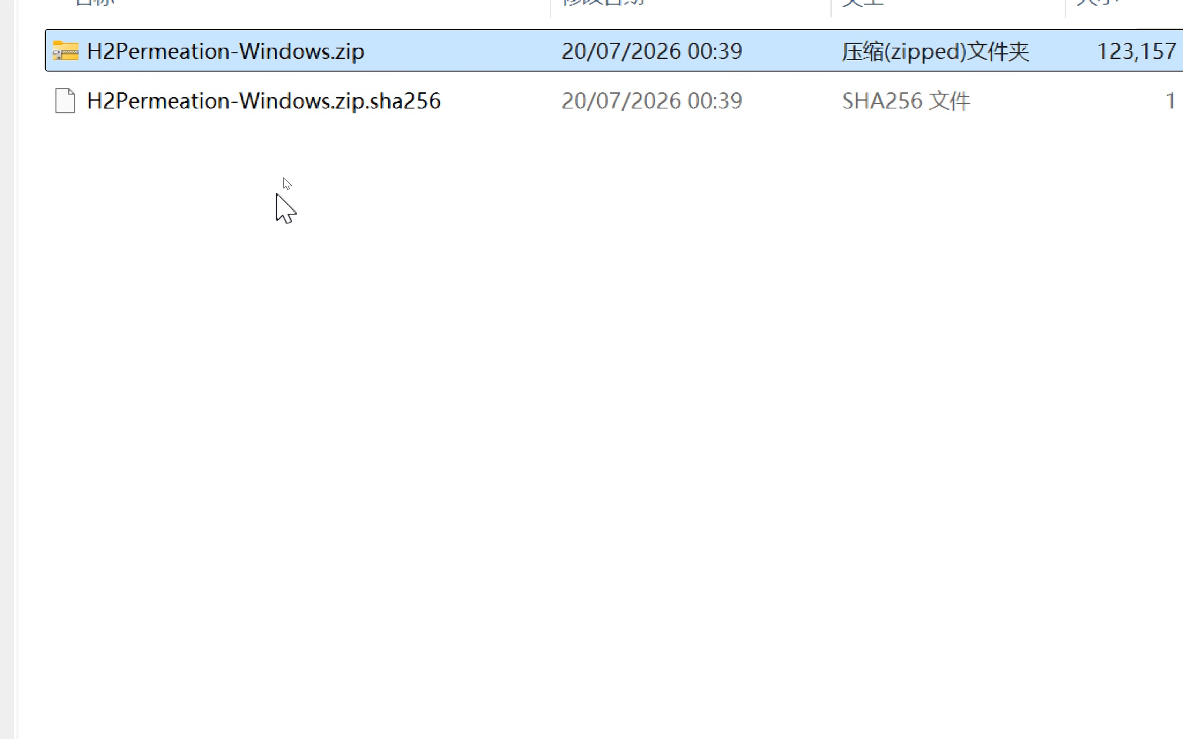
double_click(359, 54)
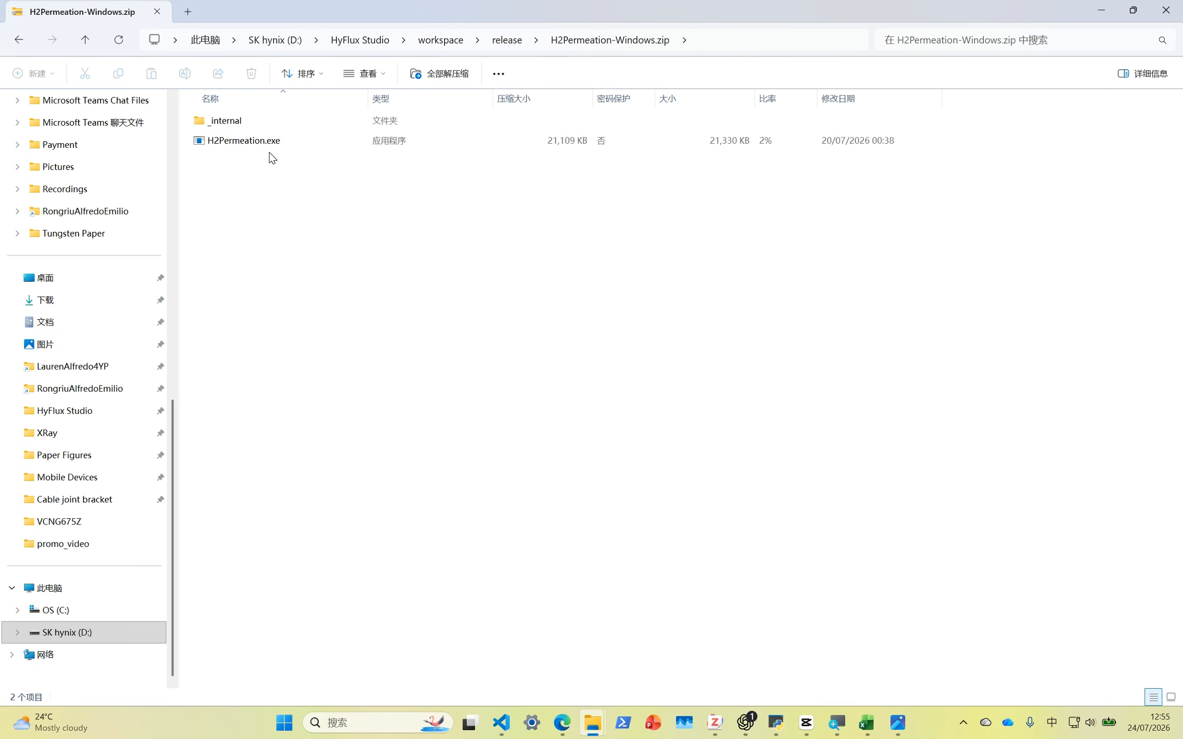